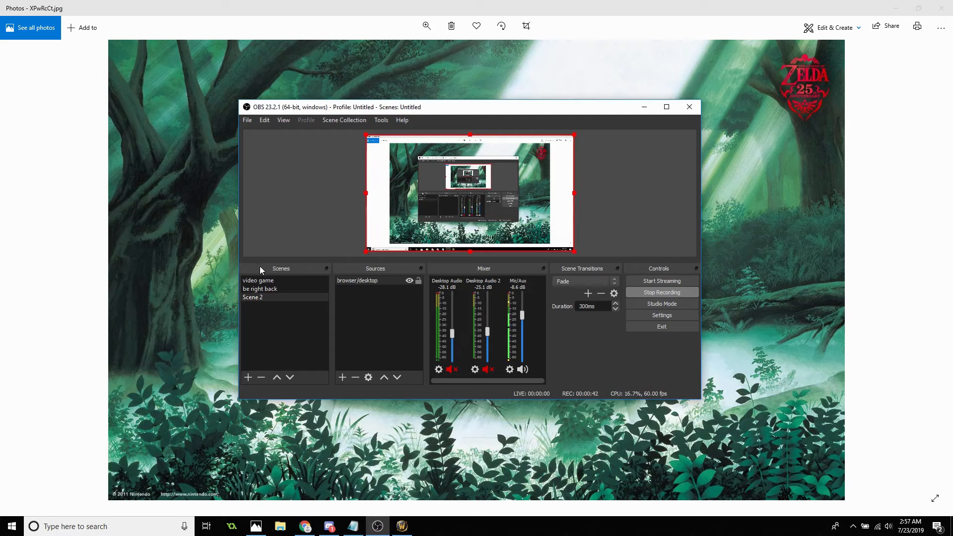
- Rename Scene 2 as recording
{"action": "left_click", "coordinate": [252, 380]}
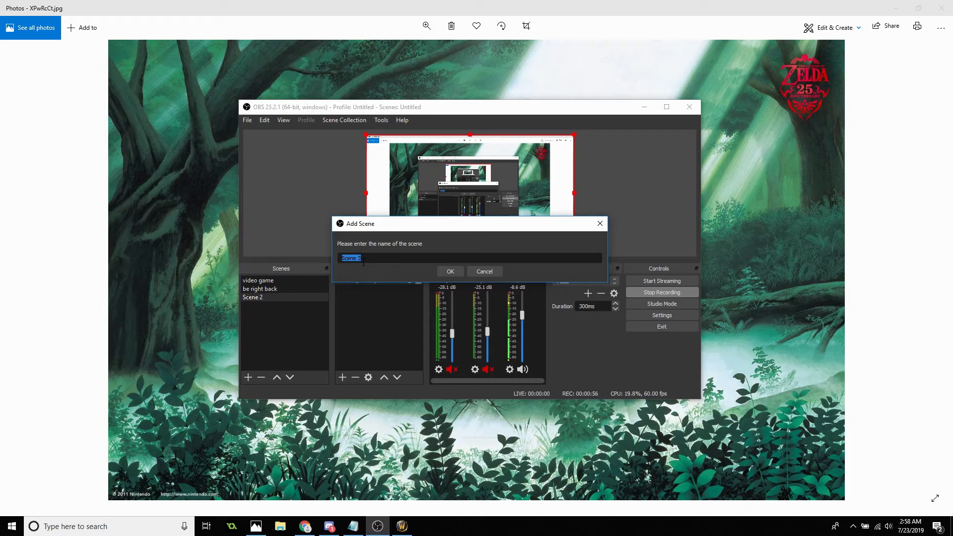
{"action": "left_click", "coordinate": [485, 272]}
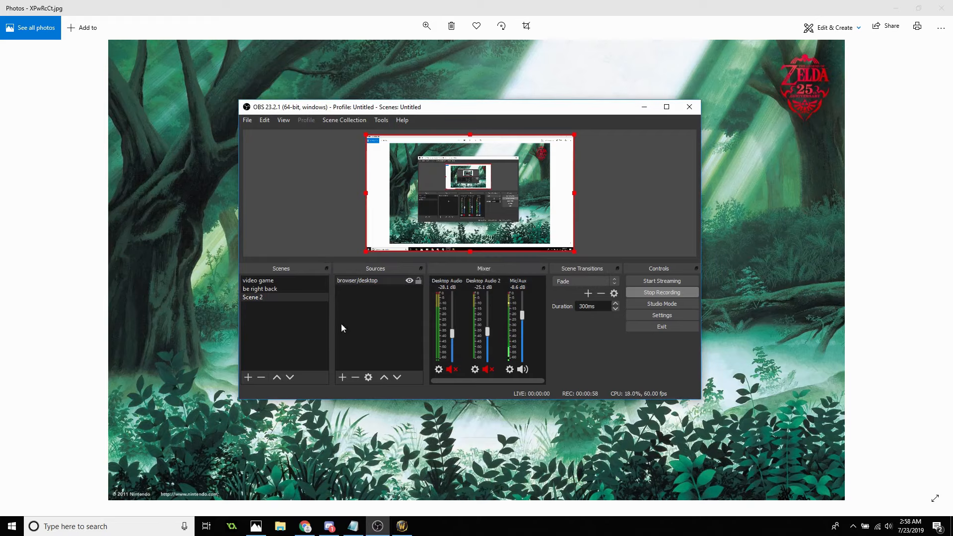
{"action": "right_click", "coordinate": [275, 299]}
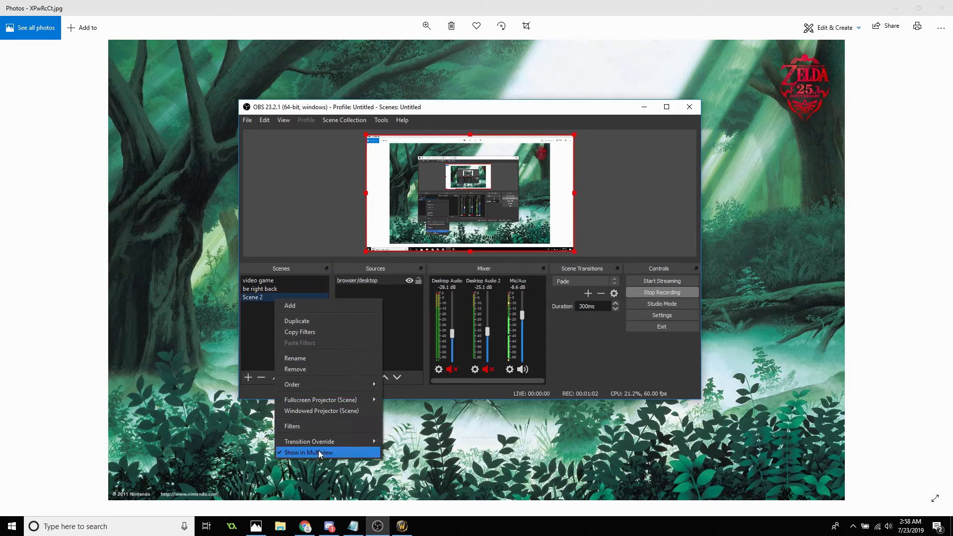
{"action": "left_click", "coordinate": [318, 362]}
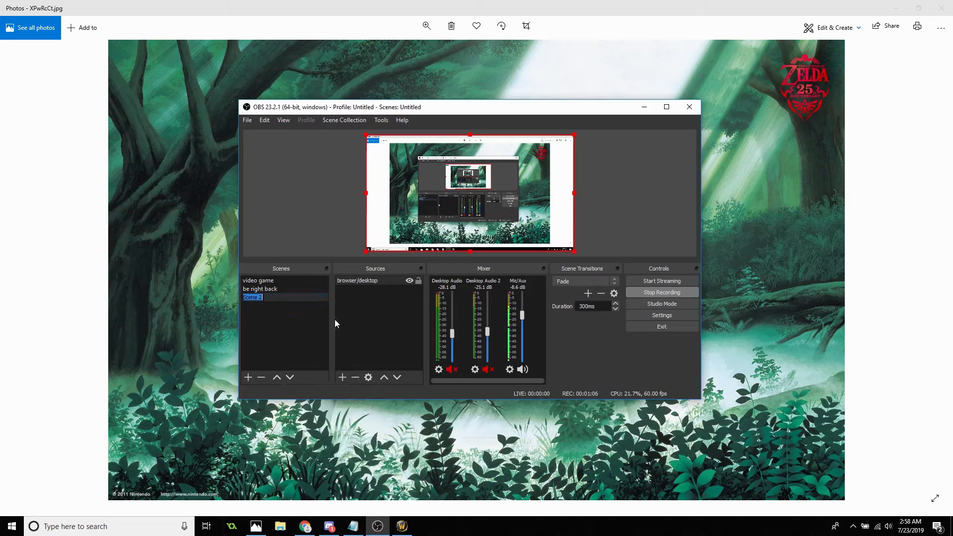
{"action": "type", "text": "recording"}
{"action": "key", "text": "Return"}
- Compare the sources of the video game scene with those of the recording scene, ending on the recording scene
{"action": "left_click", "coordinate": [262, 281]}
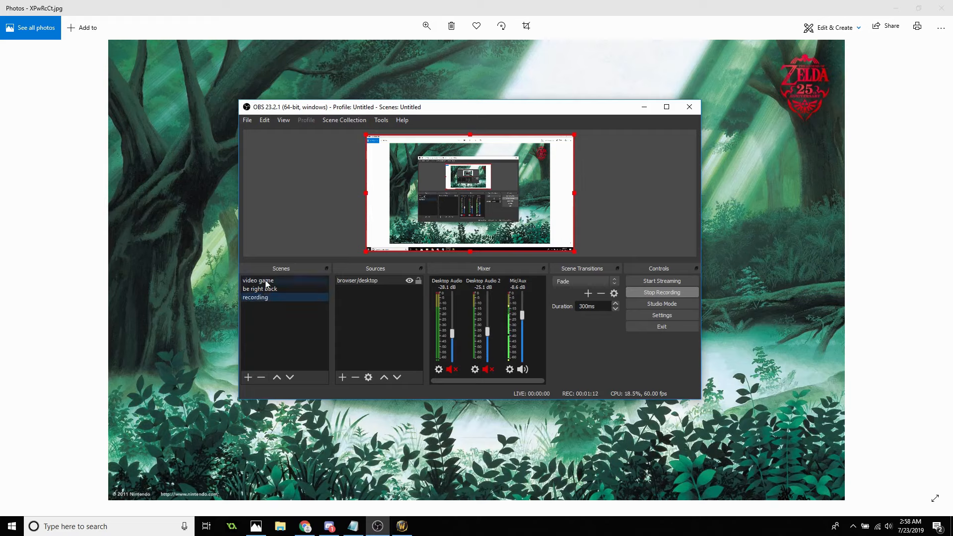
{"action": "left_click", "coordinate": [266, 298]}
{"action": "left_click", "coordinate": [267, 280]}
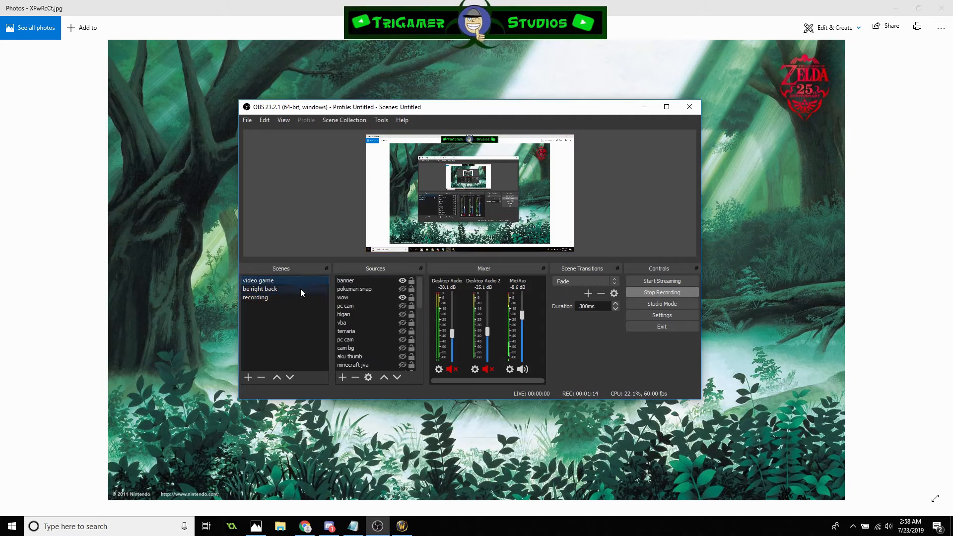
{"action": "left_click", "coordinate": [279, 299]}
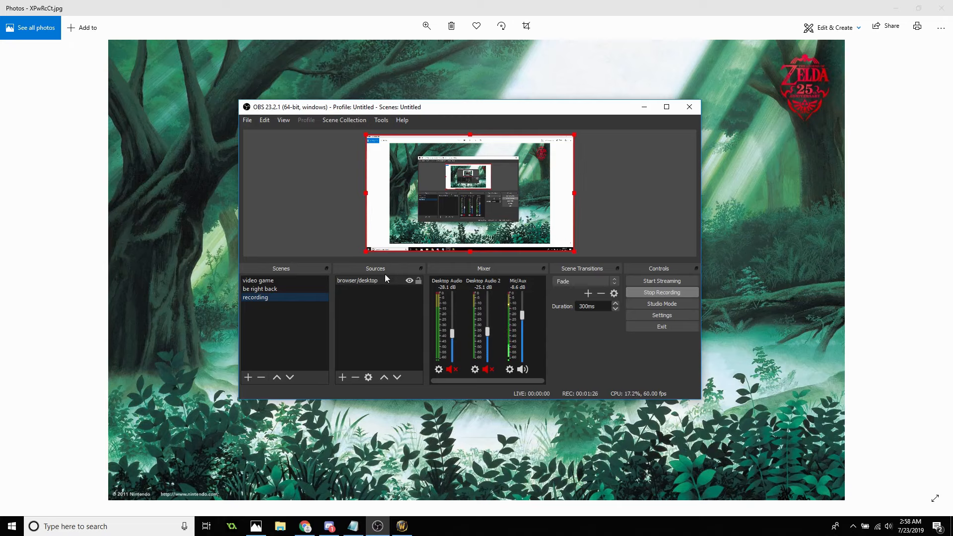
- Add the existing game capture source wow to the recording scene and keep it visible
{"action": "left_click", "coordinate": [344, 376]}
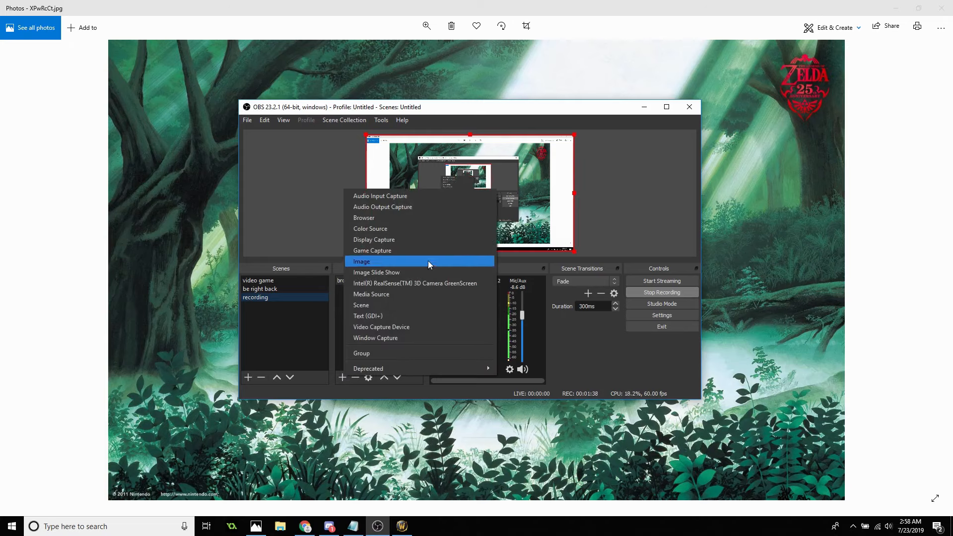
{"action": "left_click", "coordinate": [378, 250]}
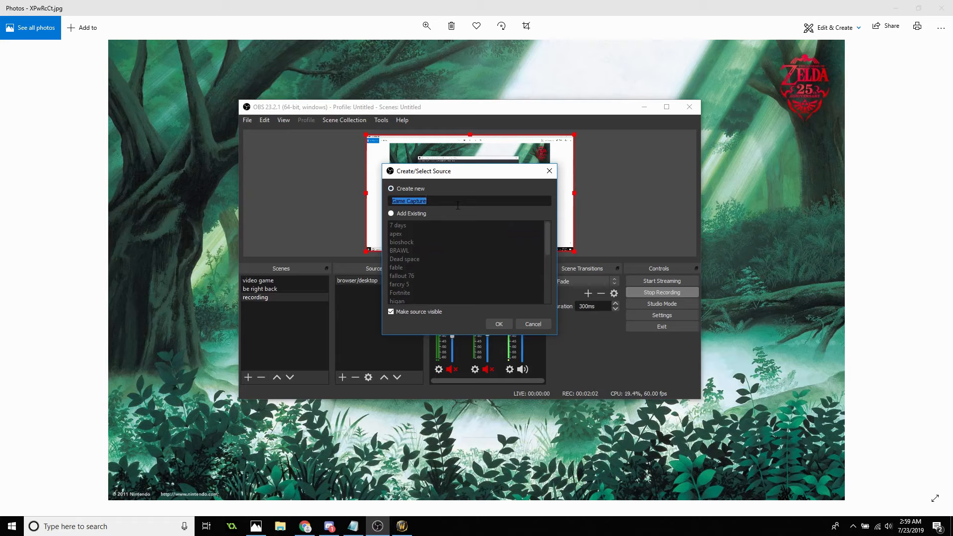
{"action": "type", "text": "wow"}
{"action": "left_click", "coordinate": [391, 213]}
{"action": "scroll", "coordinate": [447, 249], "scroll_direction": "down", "scroll_amount": 5}
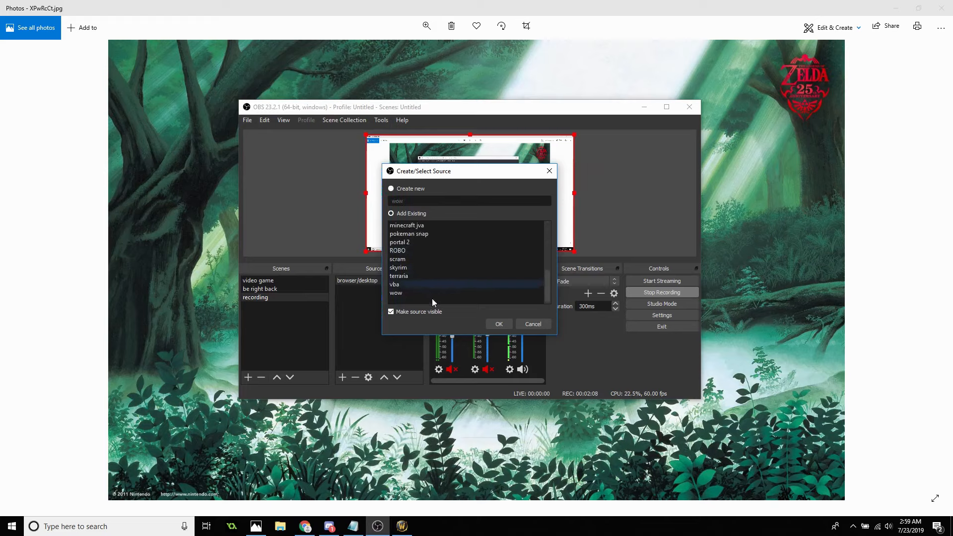
{"action": "left_click", "coordinate": [400, 292]}
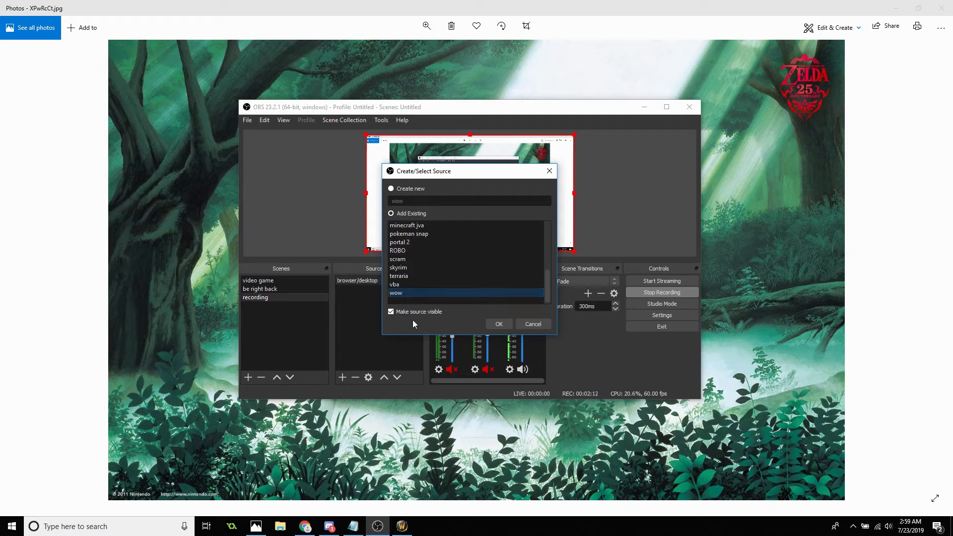
{"action": "left_click", "coordinate": [499, 324]}
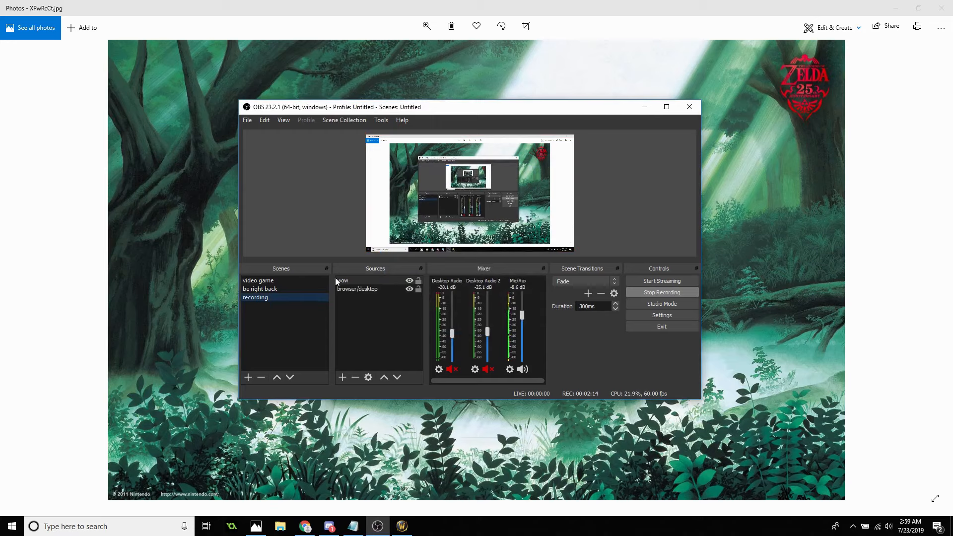
- Remove the wow source from the recording scene
{"action": "left_click", "coordinate": [350, 282]}
{"action": "right_click", "coordinate": [361, 284]}
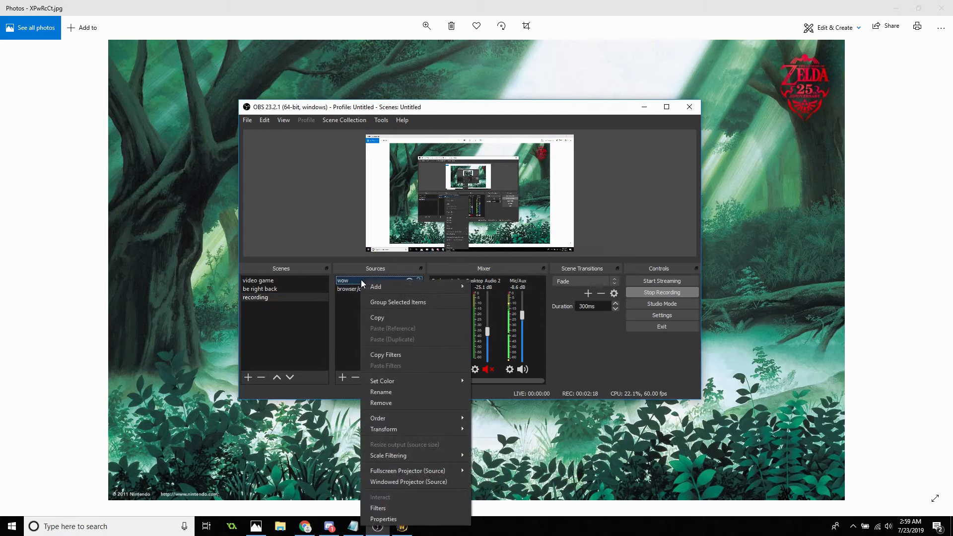
{"action": "left_click", "coordinate": [400, 402]}
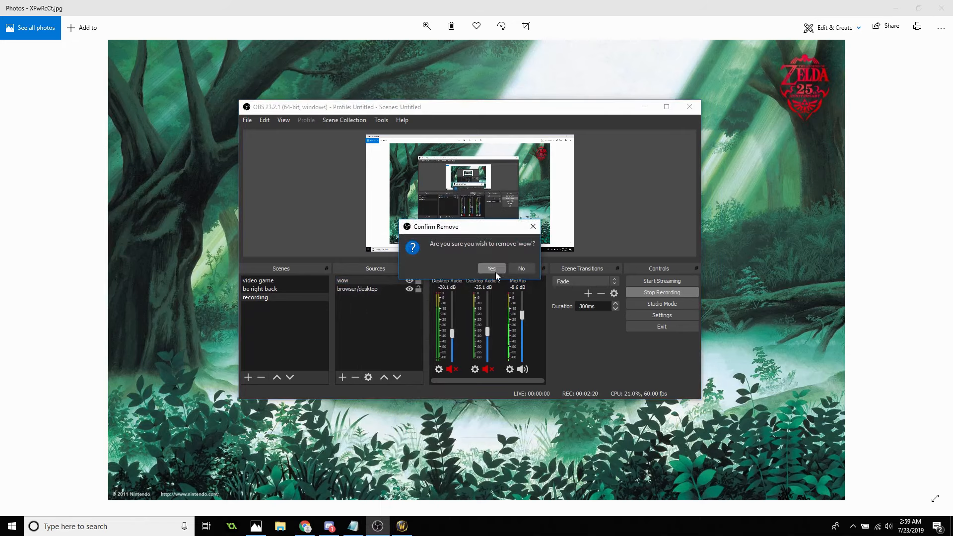
{"action": "left_click", "coordinate": [490, 268]}
- Create a new Game Capture source named world in the recording scene
{"action": "left_click", "coordinate": [344, 377]}
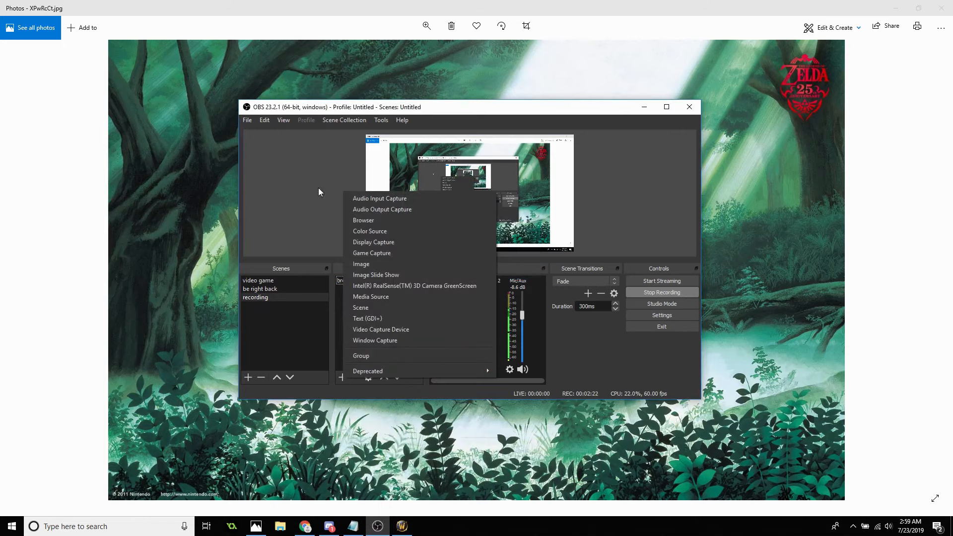
{"action": "left_click", "coordinate": [389, 249]}
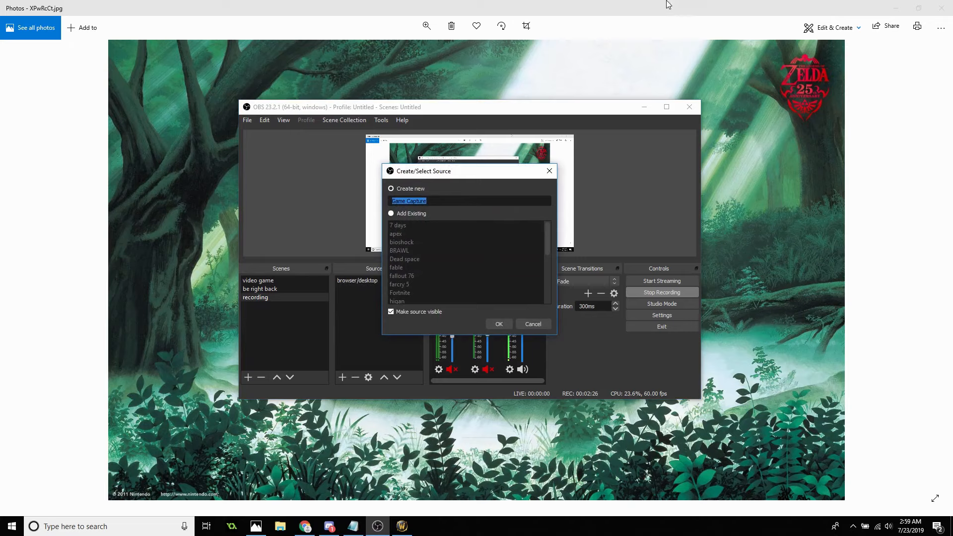
{"action": "type", "text": "world"}
{"action": "left_click", "coordinate": [508, 329]}
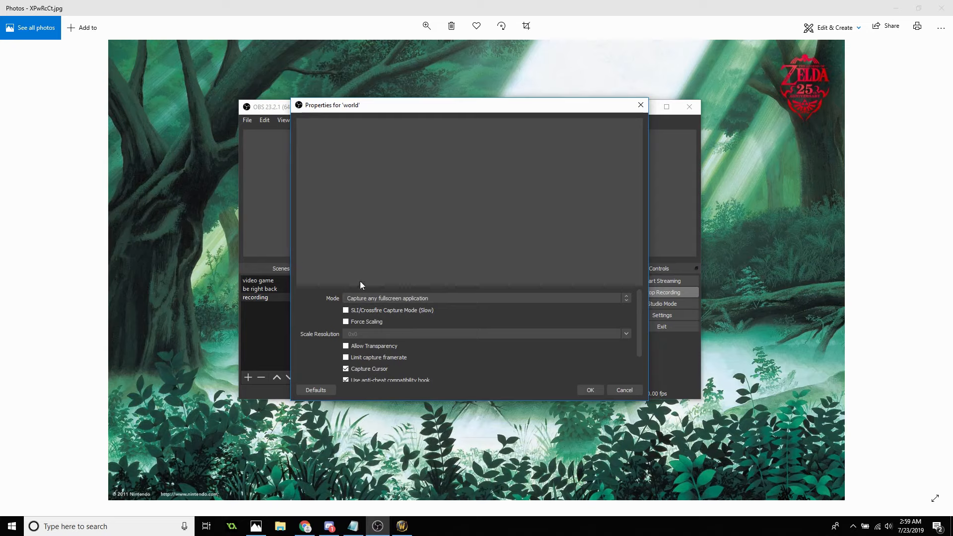
- Set the world source to Capture specific window and choose the [Wow.exe]: World of Warcraft window
{"action": "left_click", "coordinate": [368, 299]}
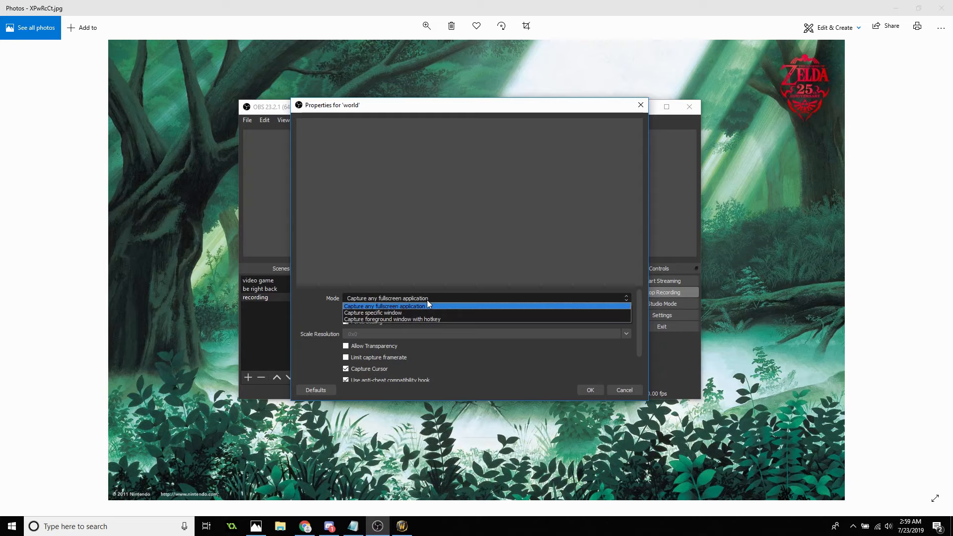
{"action": "left_click", "coordinate": [392, 313]}
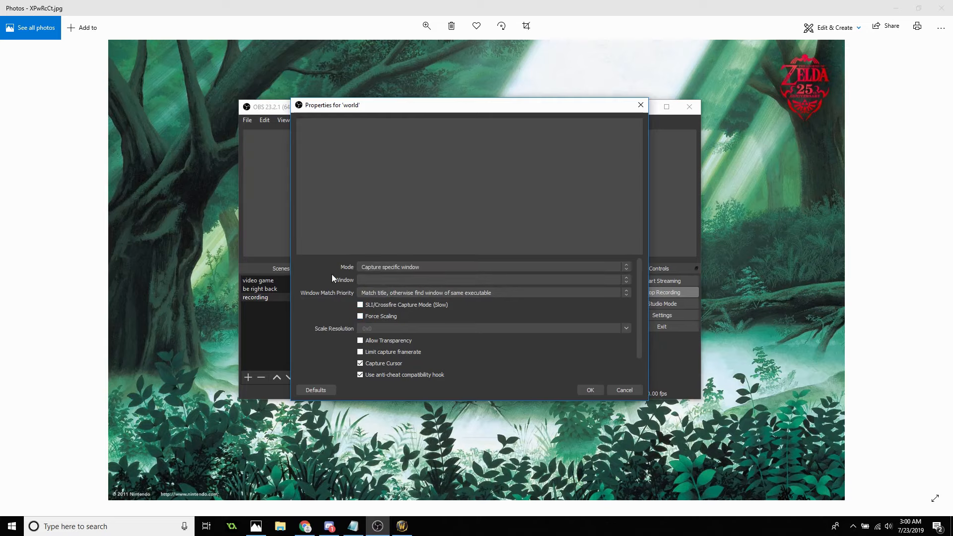
{"action": "left_click", "coordinate": [389, 284]}
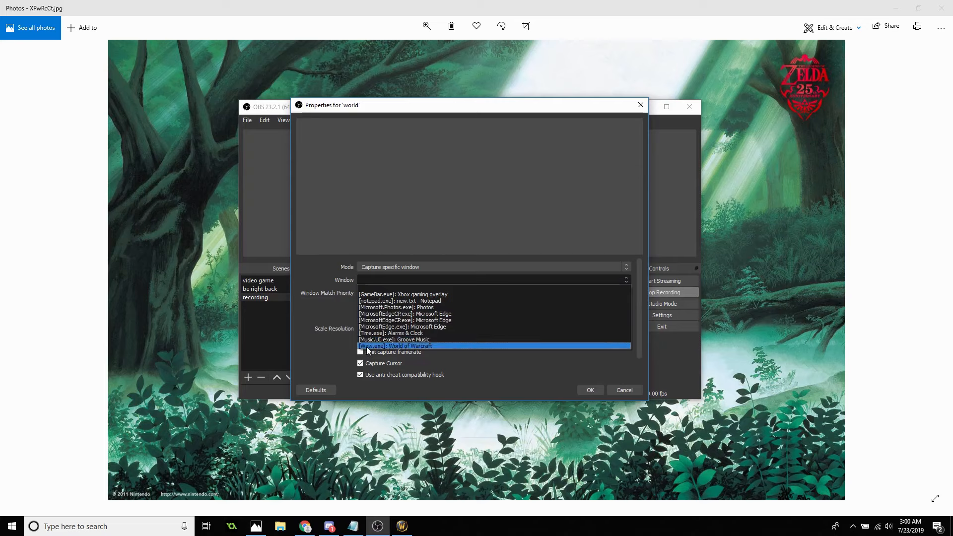
{"action": "left_click", "coordinate": [417, 347]}
{"action": "left_click", "coordinate": [599, 392]}
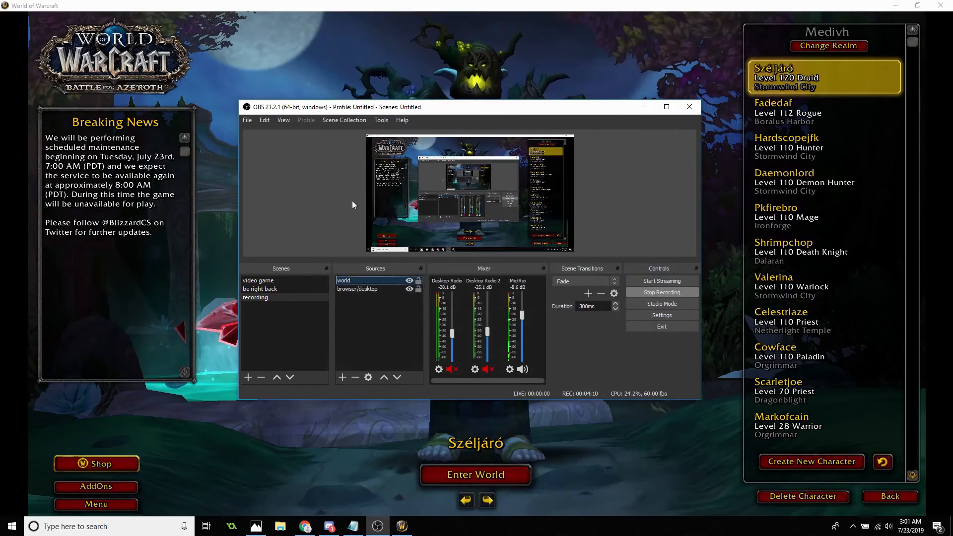
- Review the world and browser/desktop sources in the scene and inspect the capture properties of world
{"action": "left_click", "coordinate": [398, 290]}
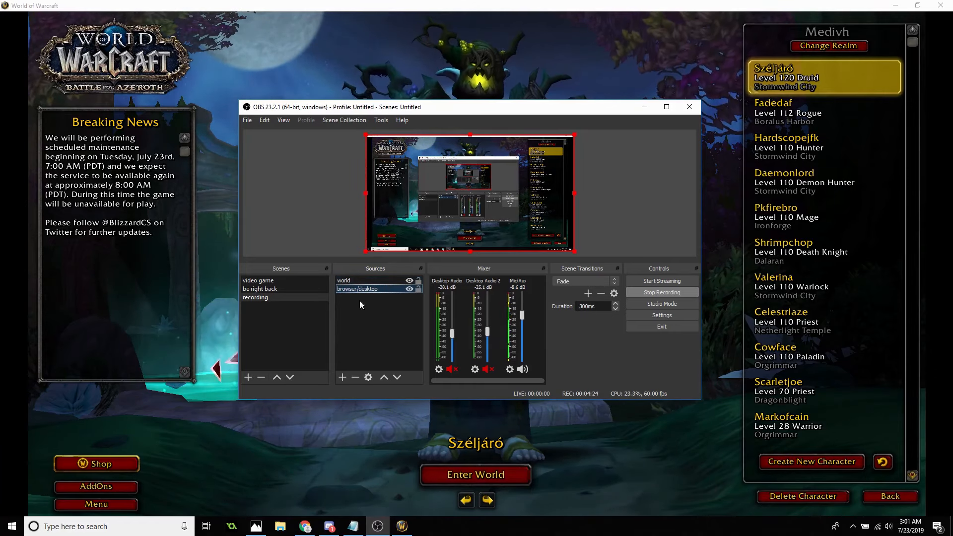
{"action": "left_click", "coordinate": [371, 280]}
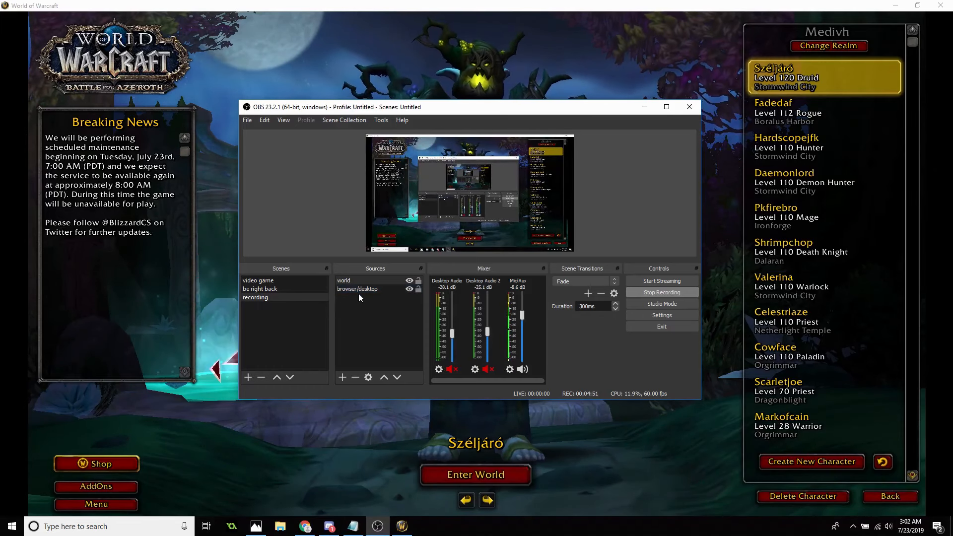
{"action": "left_click", "coordinate": [378, 289]}
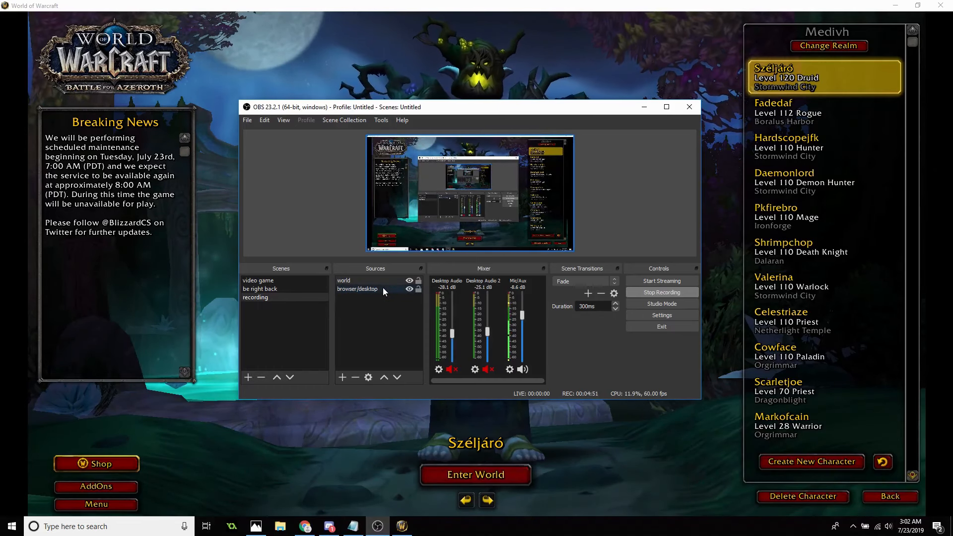
{"action": "double_click", "coordinate": [359, 281]}
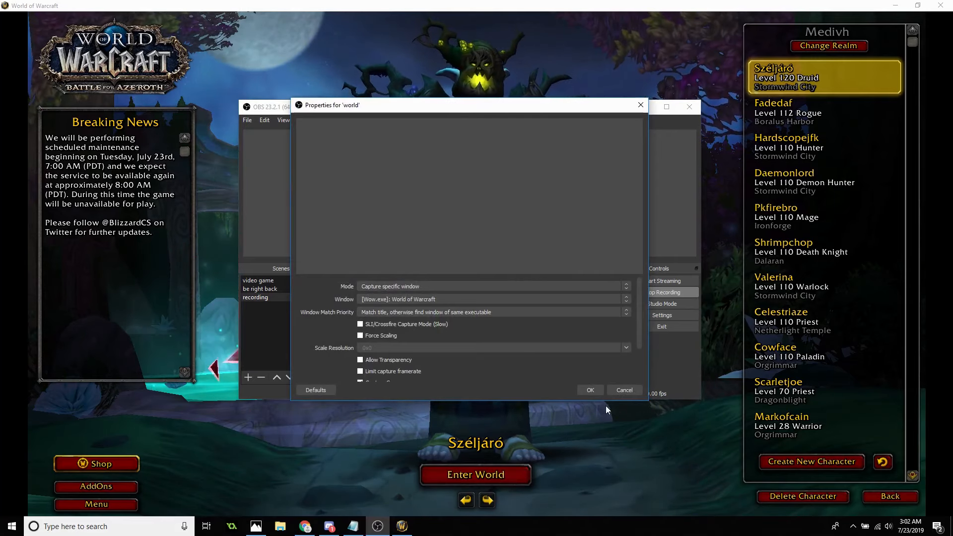
{"action": "left_click", "coordinate": [585, 390]}
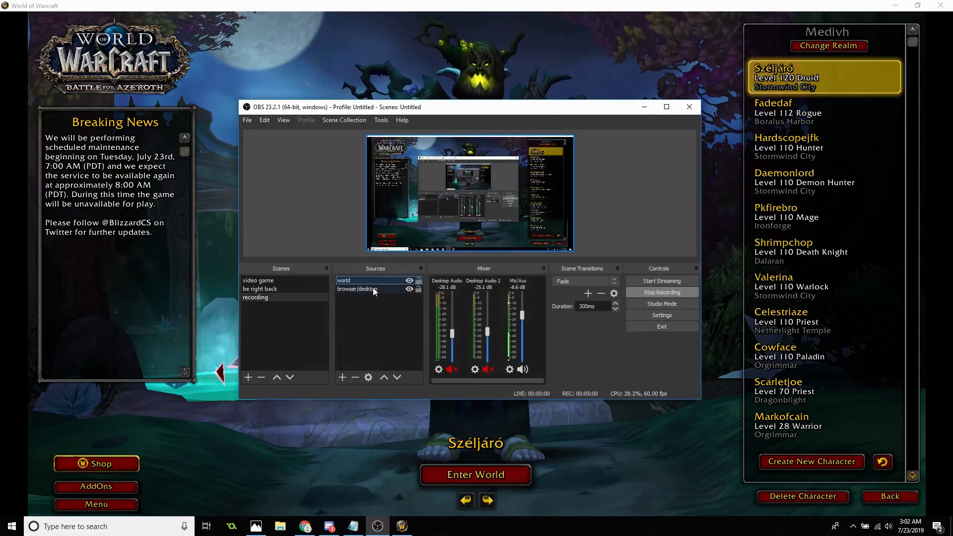
- Add a new Audio Input Capture source with its suggested name, looking through the available microphone devices
{"action": "left_click", "coordinate": [343, 377]}
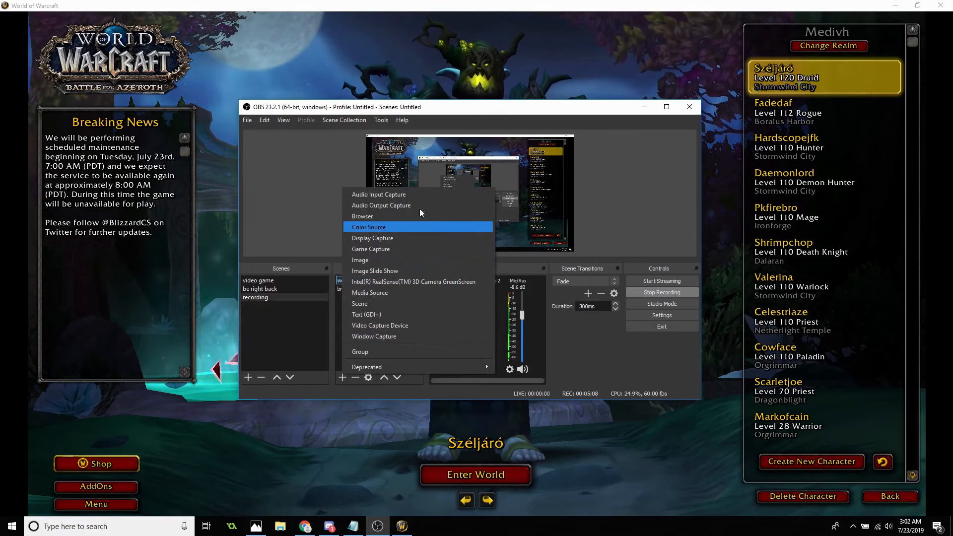
{"action": "left_click", "coordinate": [398, 193]}
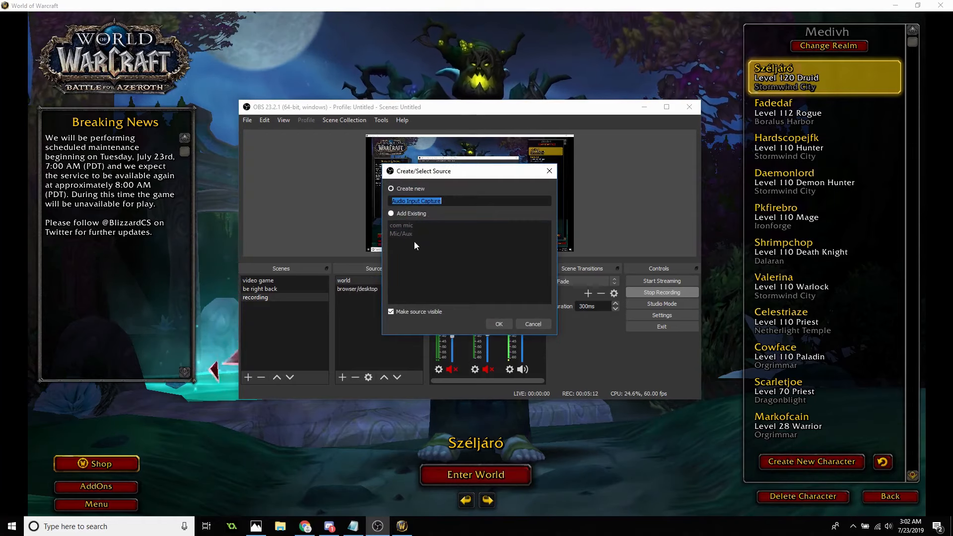
{"action": "left_click", "coordinate": [500, 325]}
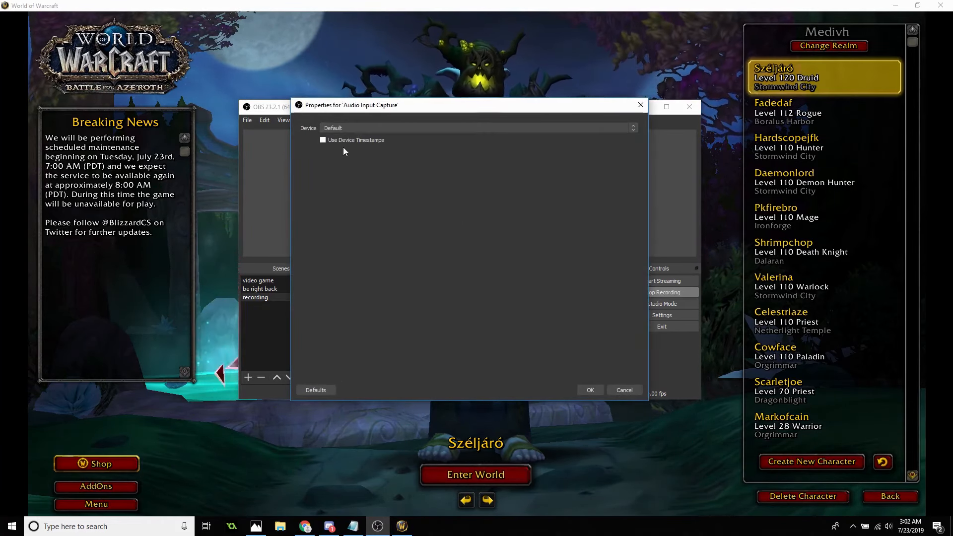
{"action": "left_click", "coordinate": [363, 125]}
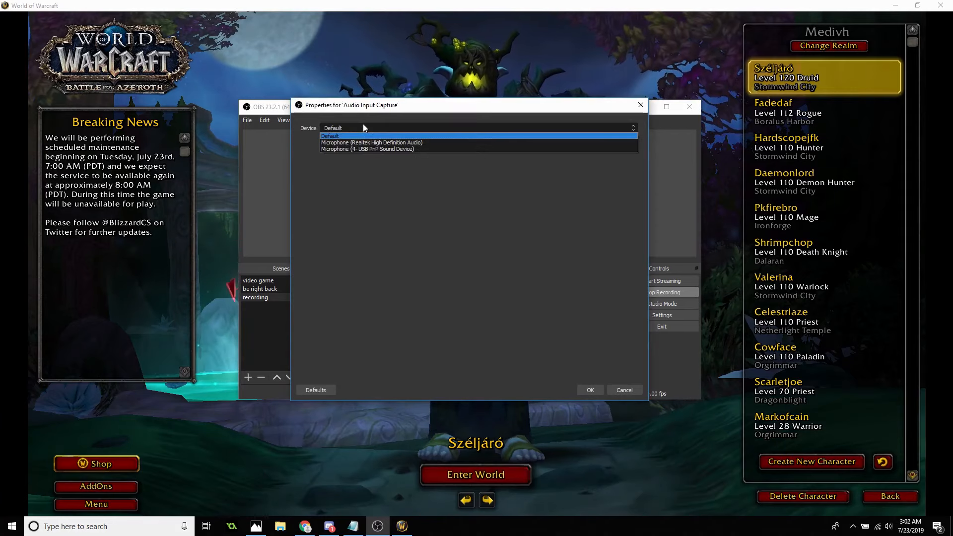
{"action": "left_click", "coordinate": [339, 143]}
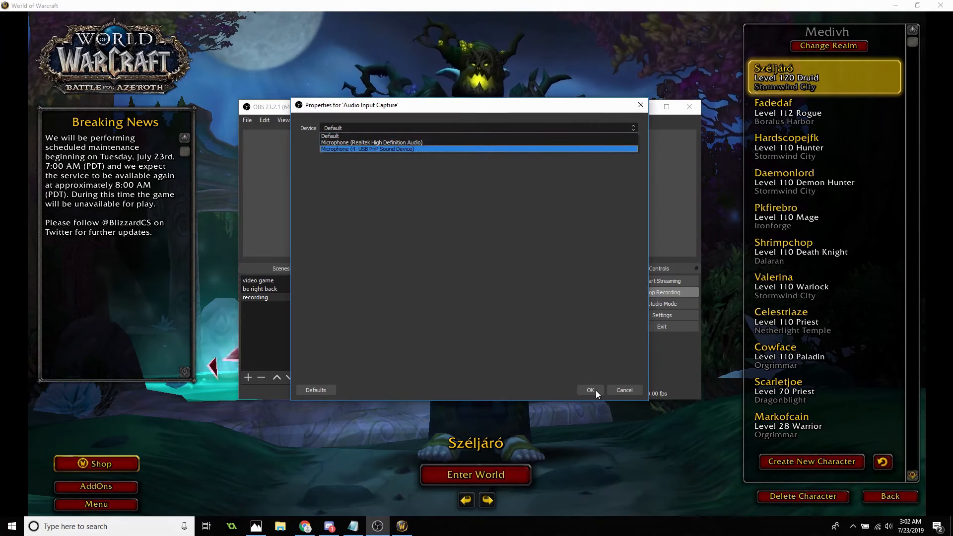
{"action": "left_click", "coordinate": [591, 390]}
{"action": "left_click", "coordinate": [380, 279]}
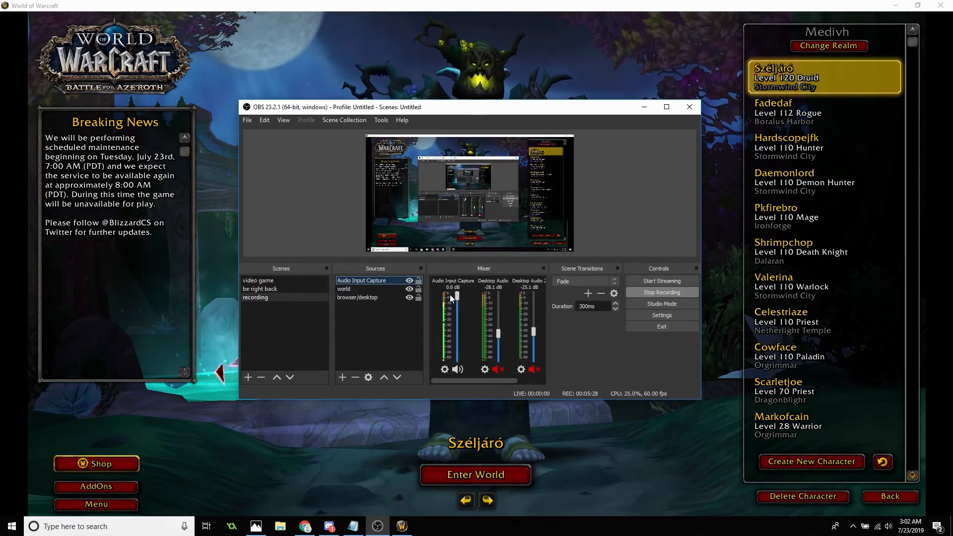
- Remove the Audio Input Capture source from the recording scene
{"action": "right_click", "coordinate": [368, 280]}
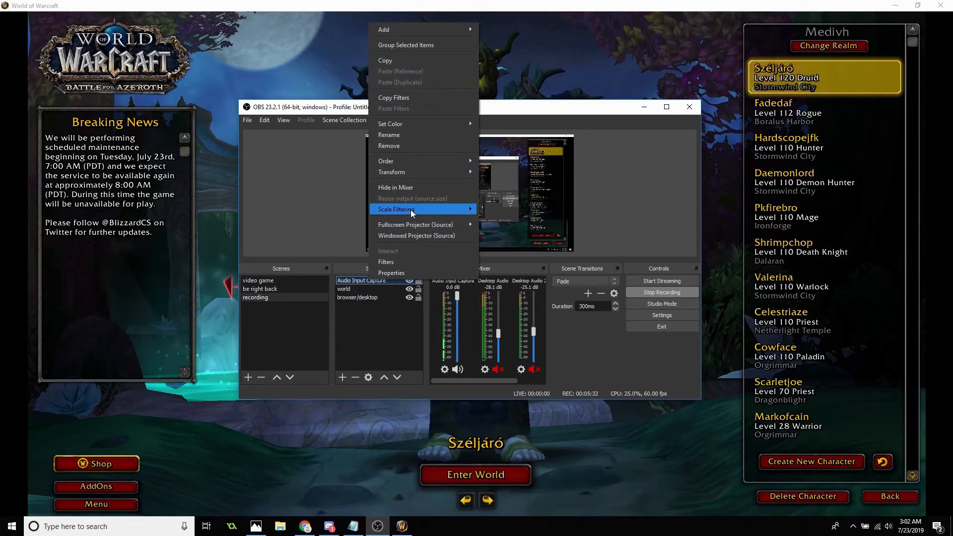
{"action": "right_click", "coordinate": [358, 279]}
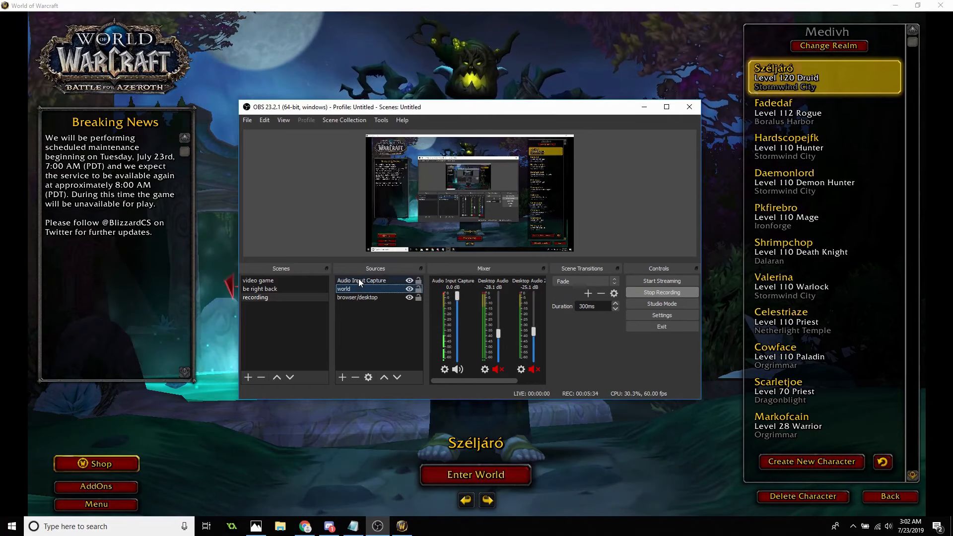
{"action": "left_click", "coordinate": [415, 403]}
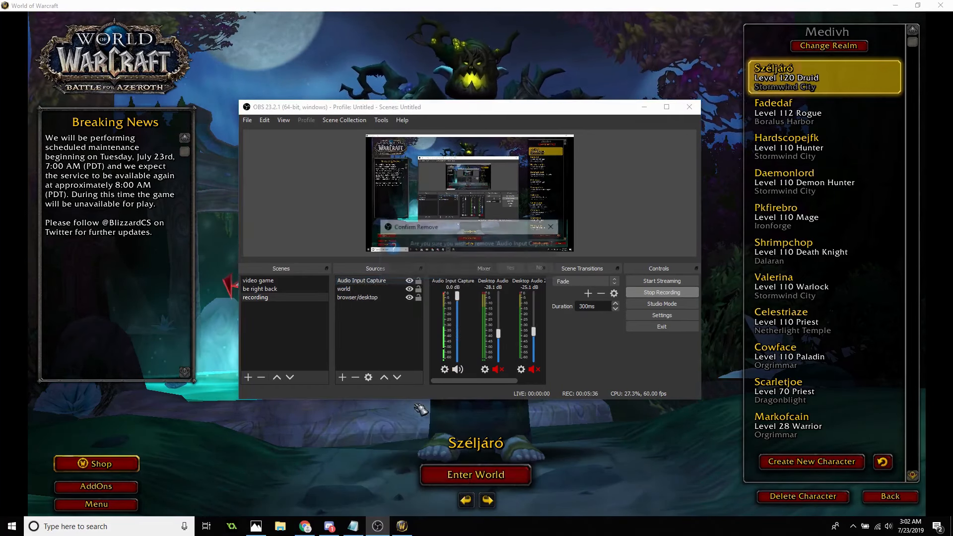
{"action": "left_click", "coordinate": [511, 272]}
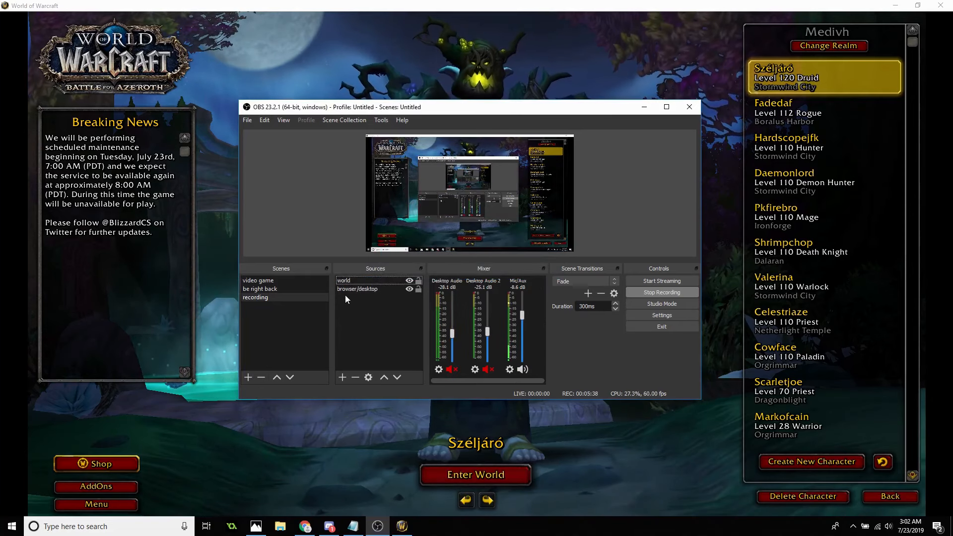
- Review the Transform options available for the world source, such as Fit to screen and Stretch to screen, without applying any
{"action": "right_click", "coordinate": [368, 279]}
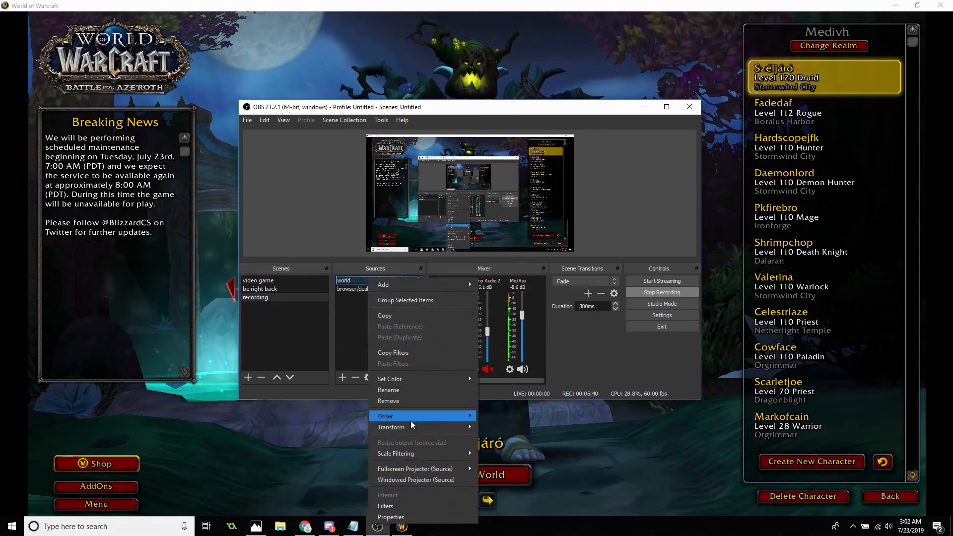
{"action": "mouse_move", "coordinate": [411, 423]}
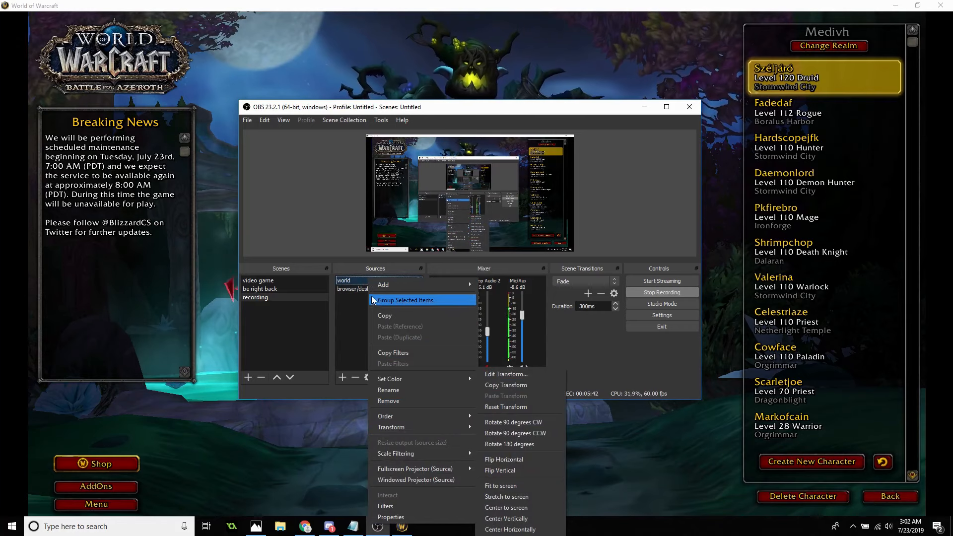
{"action": "left_click", "coordinate": [348, 303]}
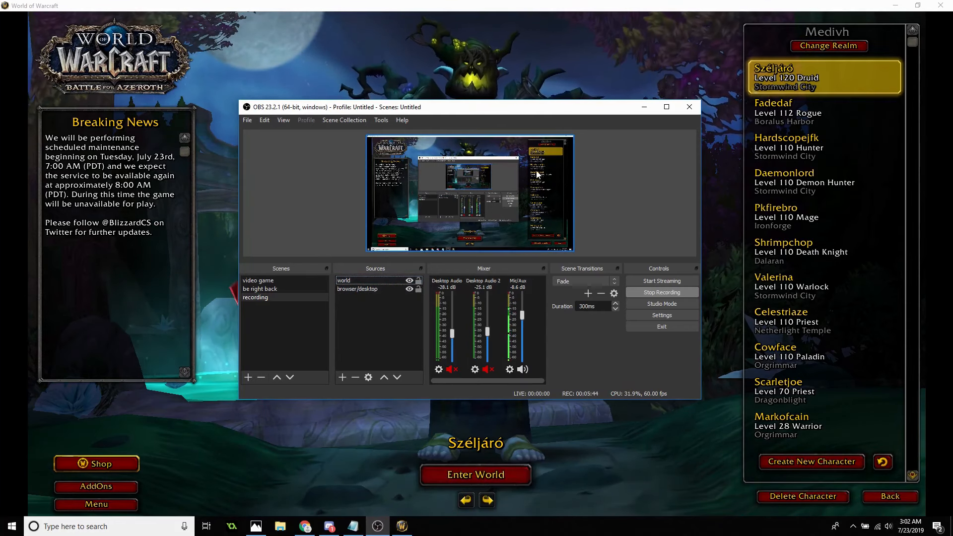
{"action": "right_click", "coordinate": [389, 281]}
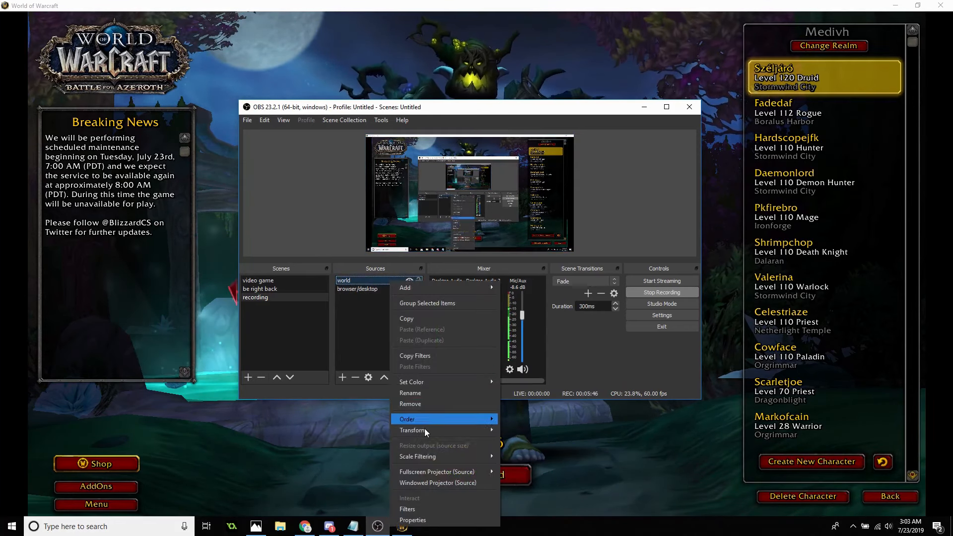
{"action": "mouse_move", "coordinate": [439, 430]}
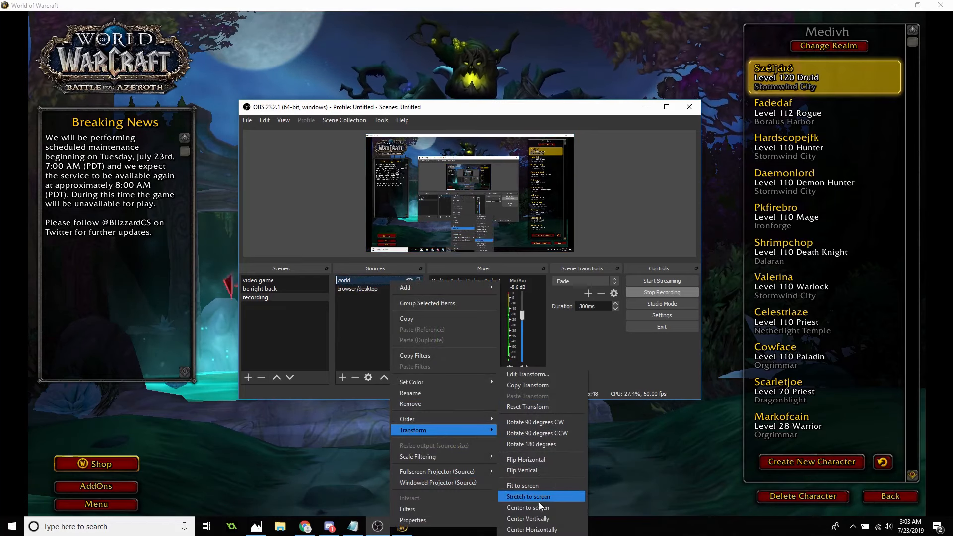
{"action": "left_click", "coordinate": [347, 245]}
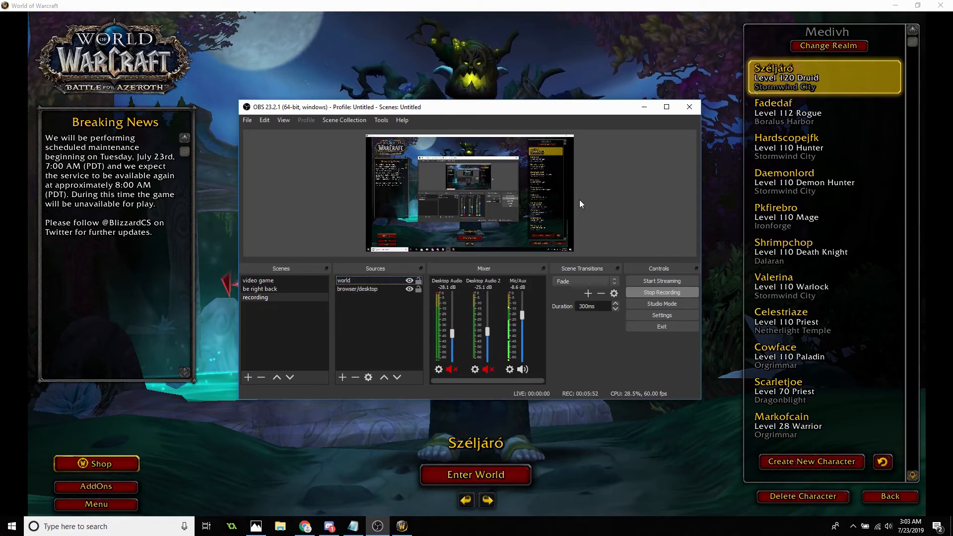
- Look through the available source types, then view the video game scene's sources and return to the recording scene
{"action": "left_click", "coordinate": [343, 378]}
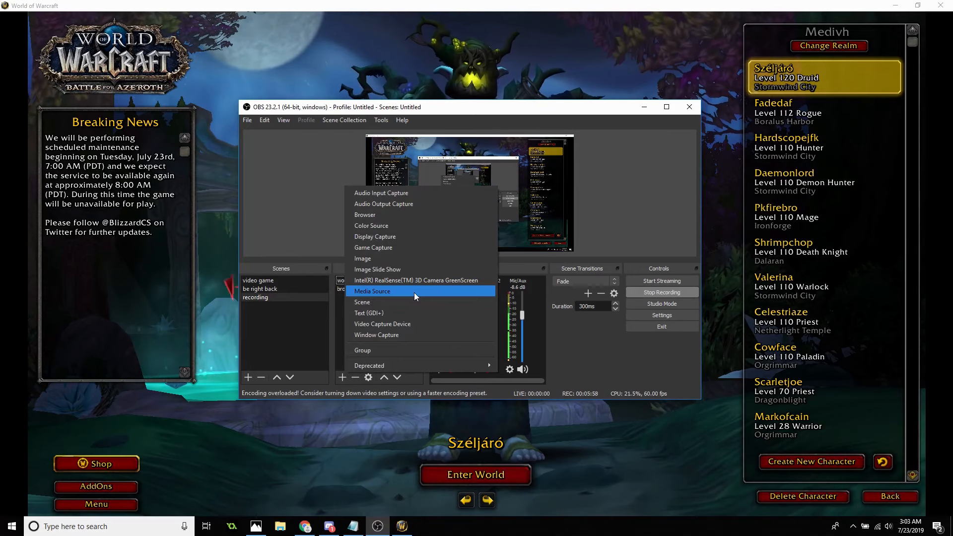
{"action": "left_click", "coordinate": [313, 278]}
{"action": "left_click", "coordinate": [306, 279]}
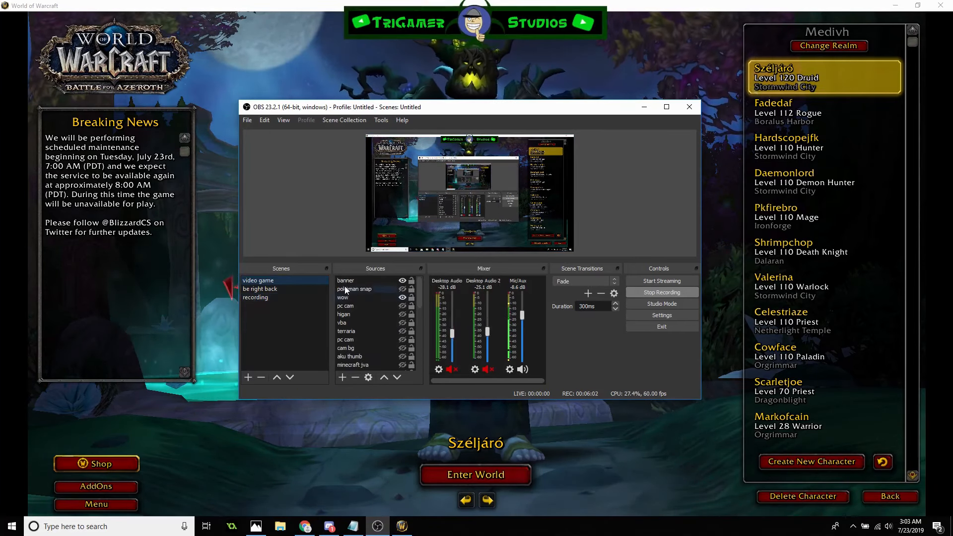
{"action": "left_click", "coordinate": [259, 299]}
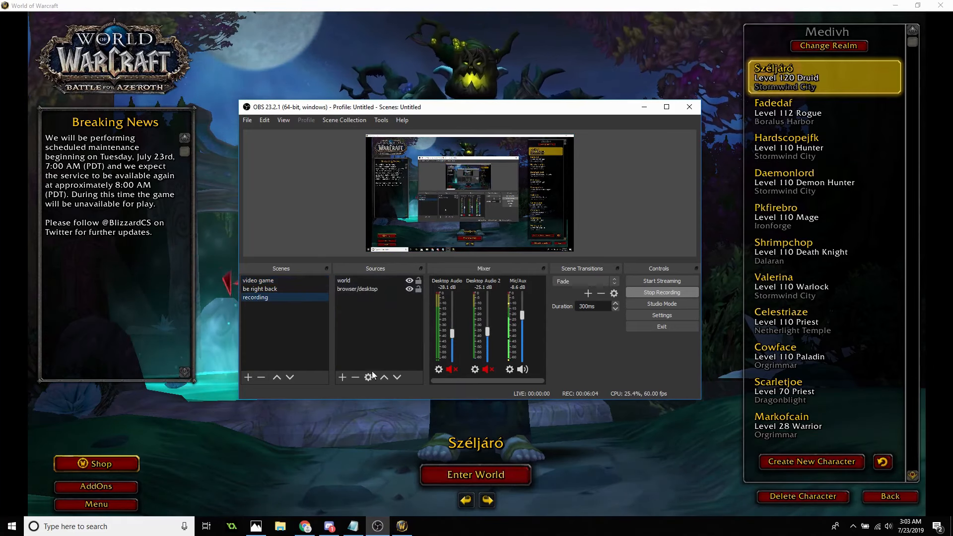
- Add a new Image source with its suggested name, using the Zelda sword picture from the Desktop as its file
{"action": "left_click", "coordinate": [342, 378]}
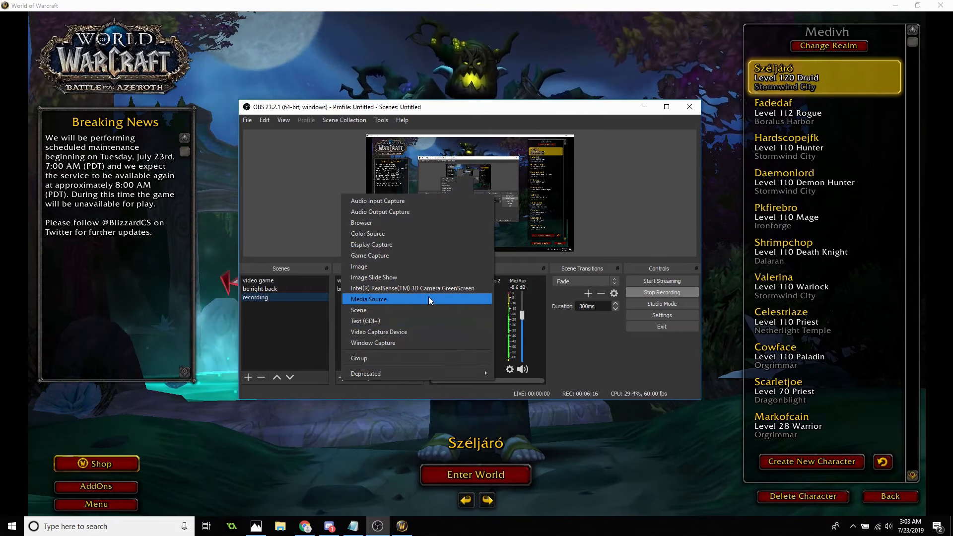
{"action": "left_click", "coordinate": [383, 268]}
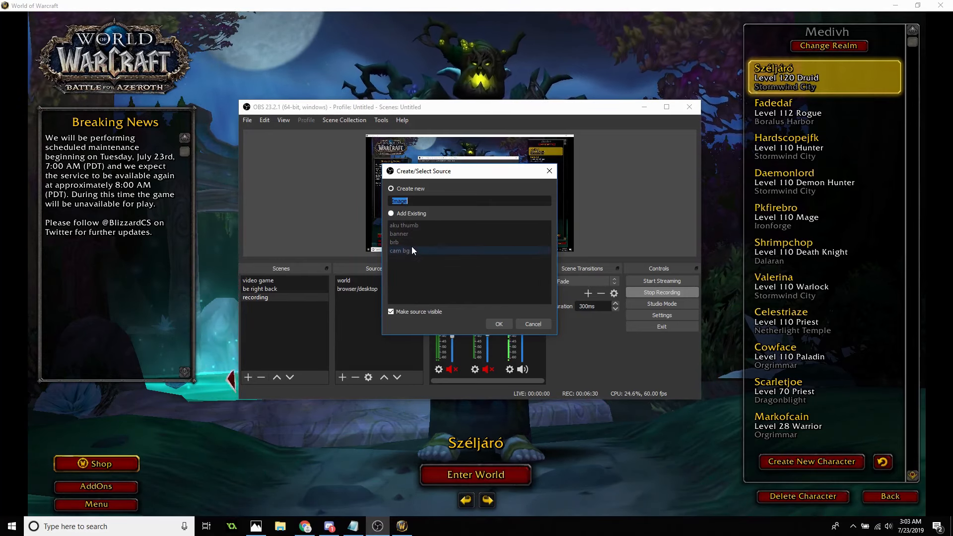
{"action": "left_click", "coordinate": [509, 324]}
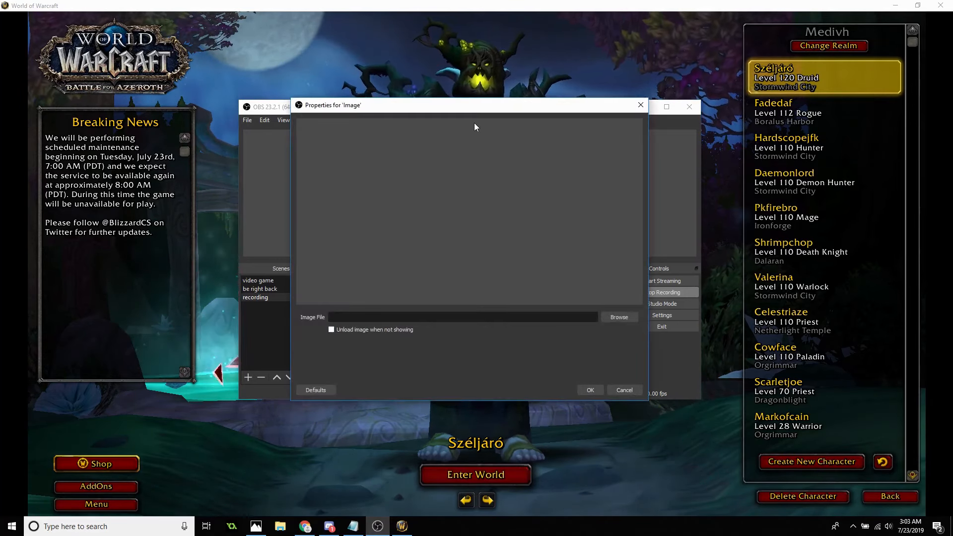
{"action": "left_click", "coordinate": [630, 321]}
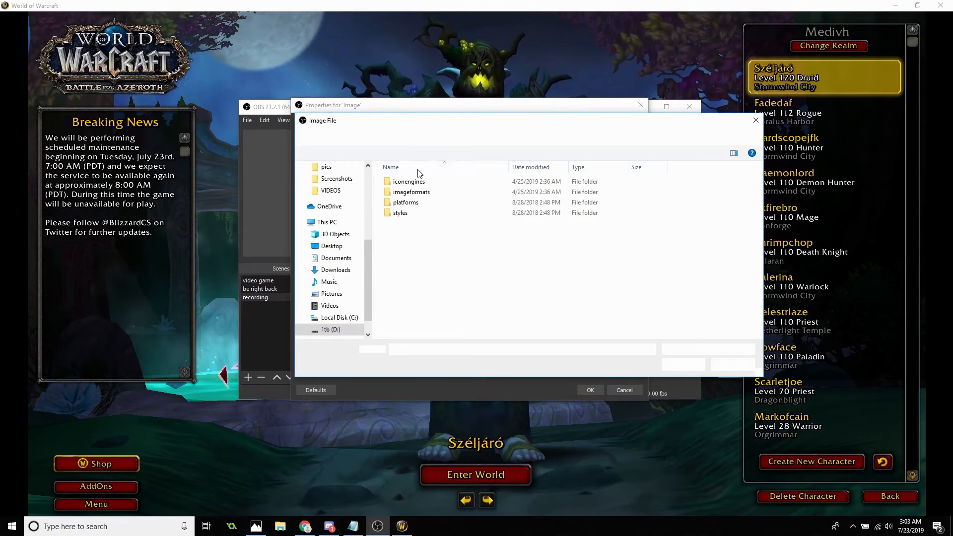
{"action": "left_click", "coordinate": [336, 238]}
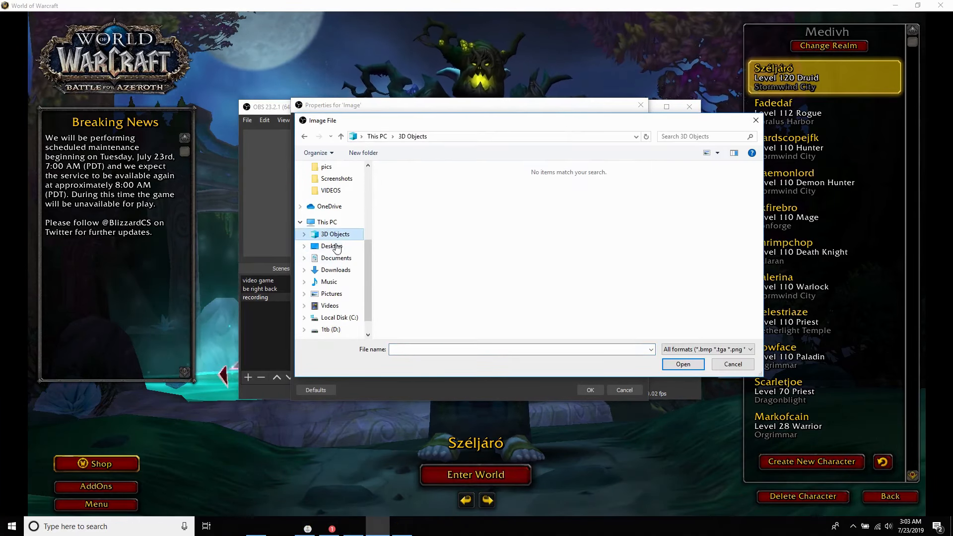
{"action": "left_click", "coordinate": [331, 246]}
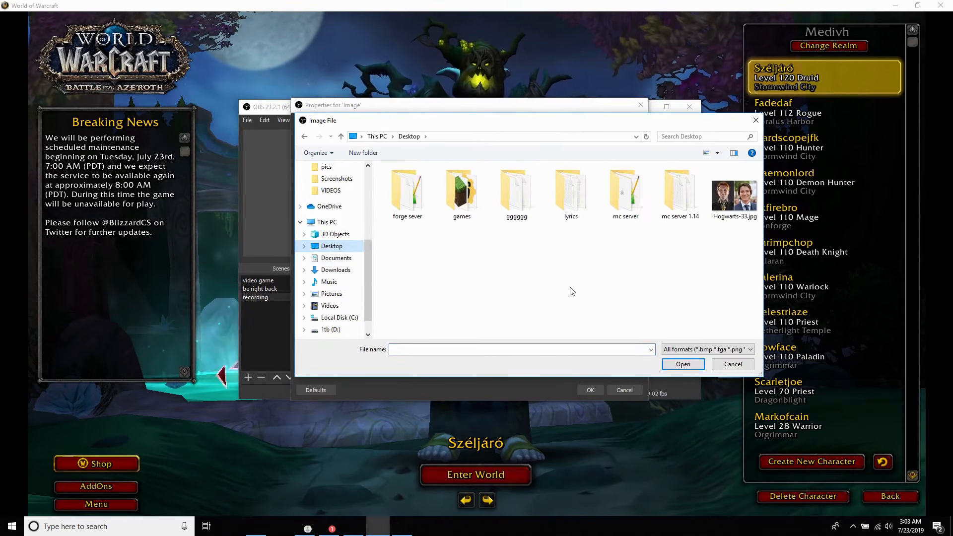
{"action": "double_click", "coordinate": [437, 321]}
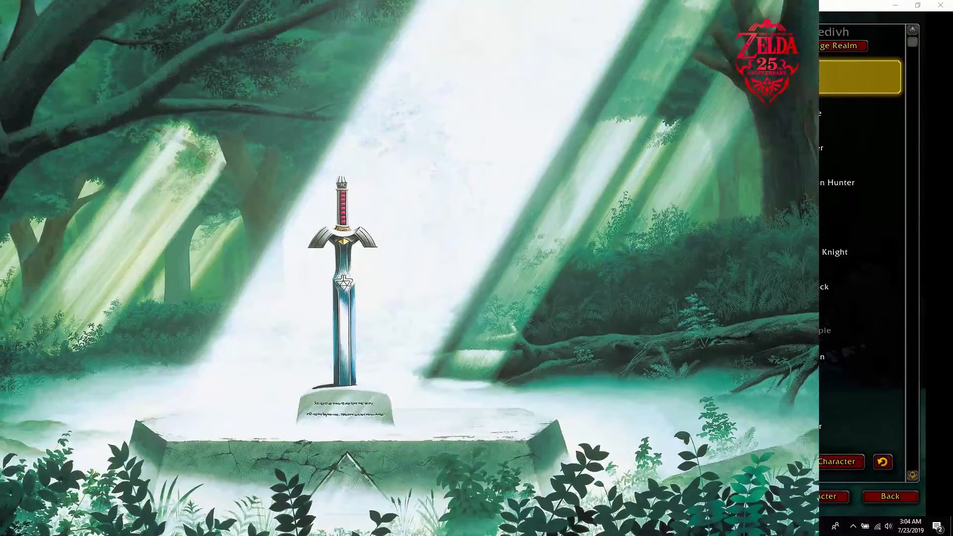
- Scale the Image source down to about a third of the canvas width and place it in the canvas's lower-right corner
{"action": "left_click_drag", "start_coordinate": [546, 135], "coordinate": [449, 194]}
{"action": "left_click_drag", "start_coordinate": [398, 223], "coordinate": [548, 222]}
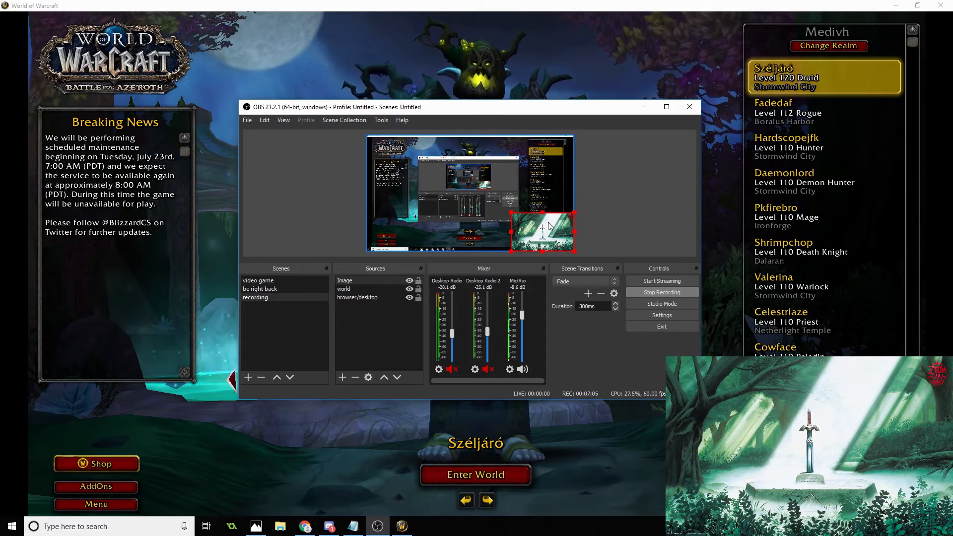
- Toggle the Image source's visibility off and on several times, leaving it shown
{"action": "left_click", "coordinate": [409, 281]}
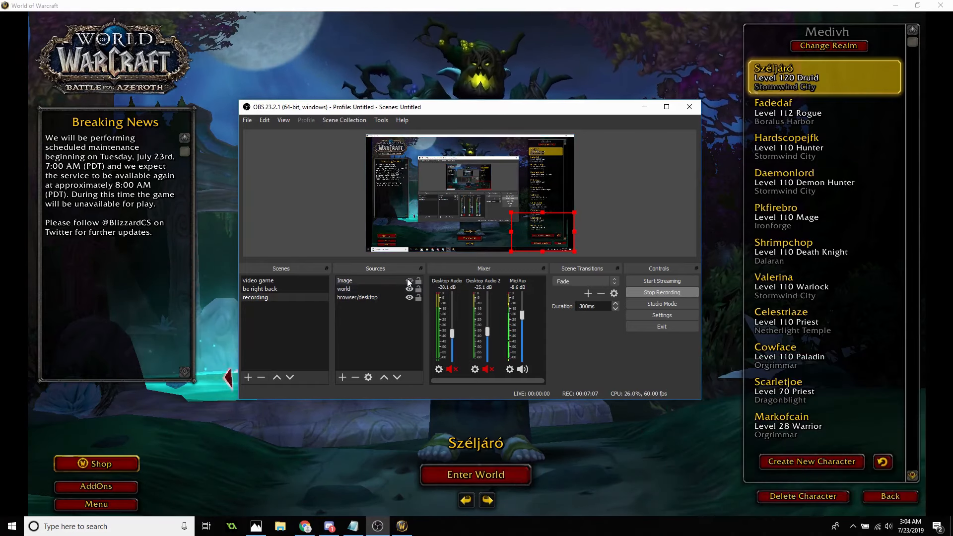
{"action": "left_click", "coordinate": [410, 280]}
{"action": "left_click", "coordinate": [409, 280]}
{"action": "left_click", "coordinate": [409, 281]}
{"action": "left_click", "coordinate": [409, 281]}
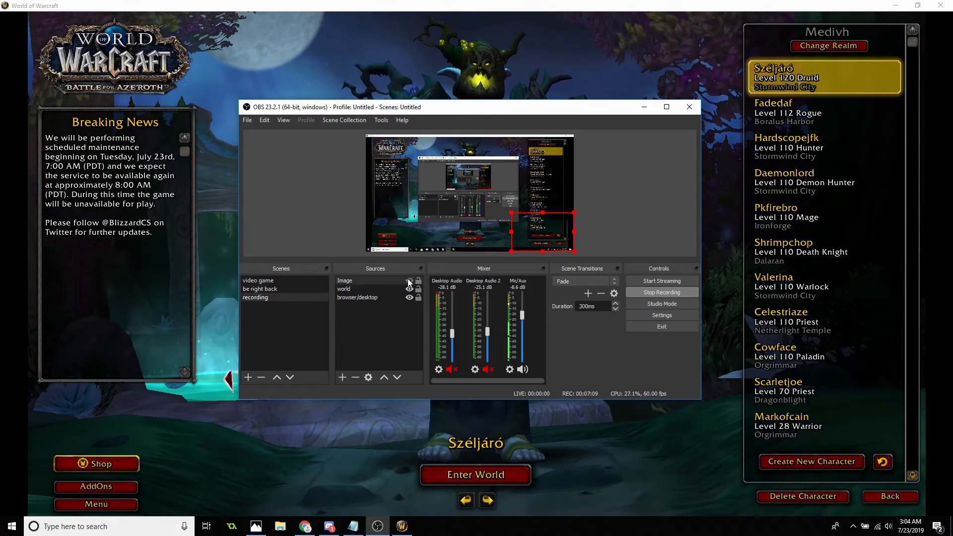
{"action": "left_click", "coordinate": [409, 280]}
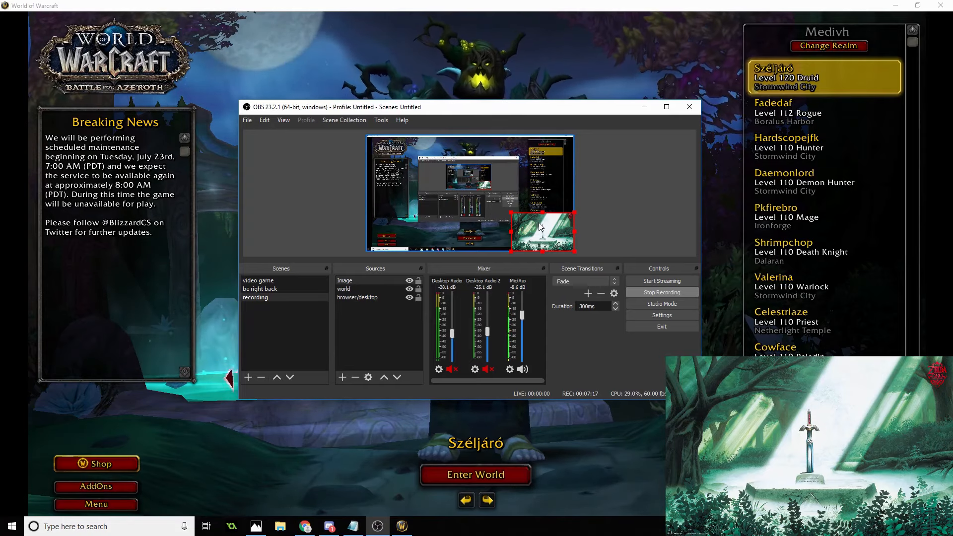
- Hide the Image source and move it off the canvas into the empty area on its right
{"action": "left_click_drag", "start_coordinate": [539, 223], "coordinate": [460, 152]}
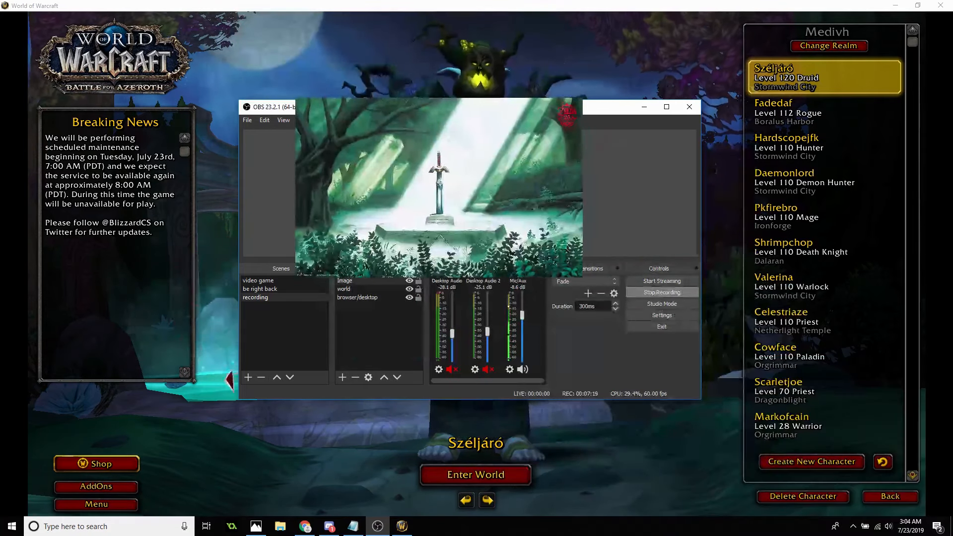
{"action": "left_click", "coordinate": [409, 280]}
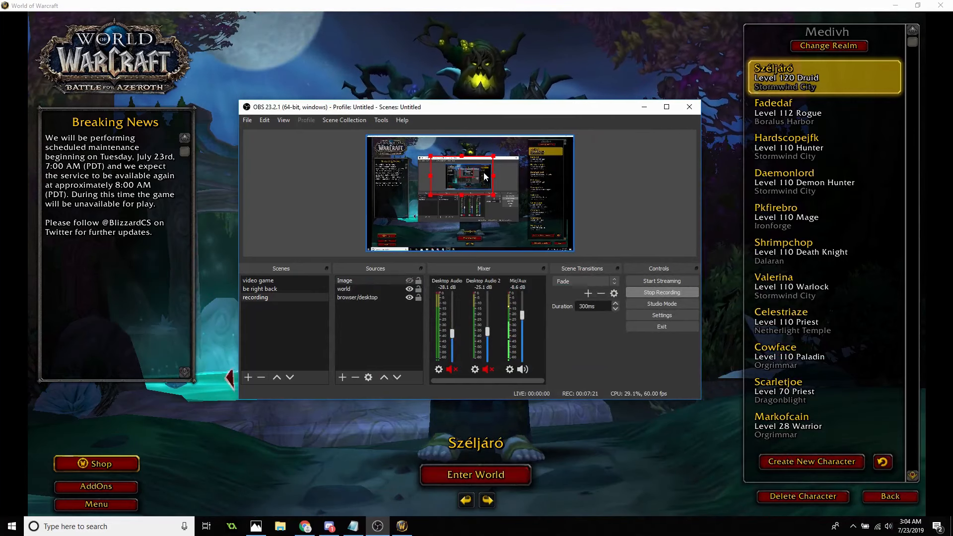
{"action": "left_click_drag", "start_coordinate": [479, 181], "coordinate": [646, 198]}
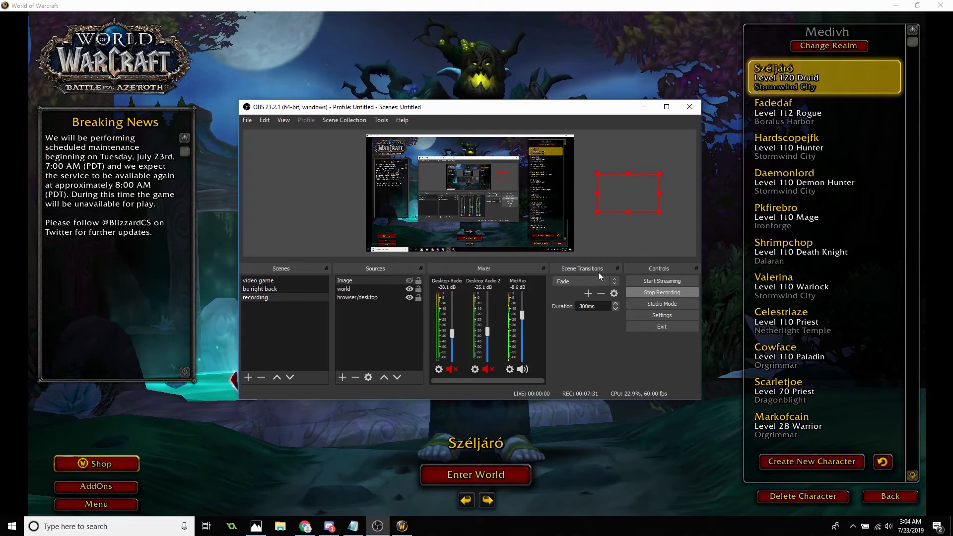
- Switch back and forth between the video game and recording scenes to preview the Fade transition
{"action": "left_click", "coordinate": [266, 280]}
{"action": "left_click", "coordinate": [269, 299]}
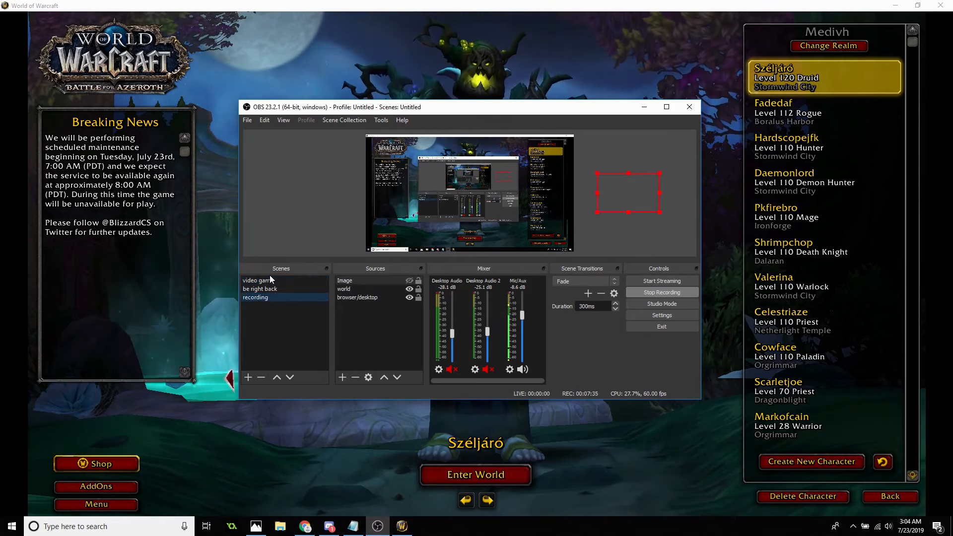
{"action": "left_click", "coordinate": [269, 280]}
{"action": "left_click", "coordinate": [270, 298]}
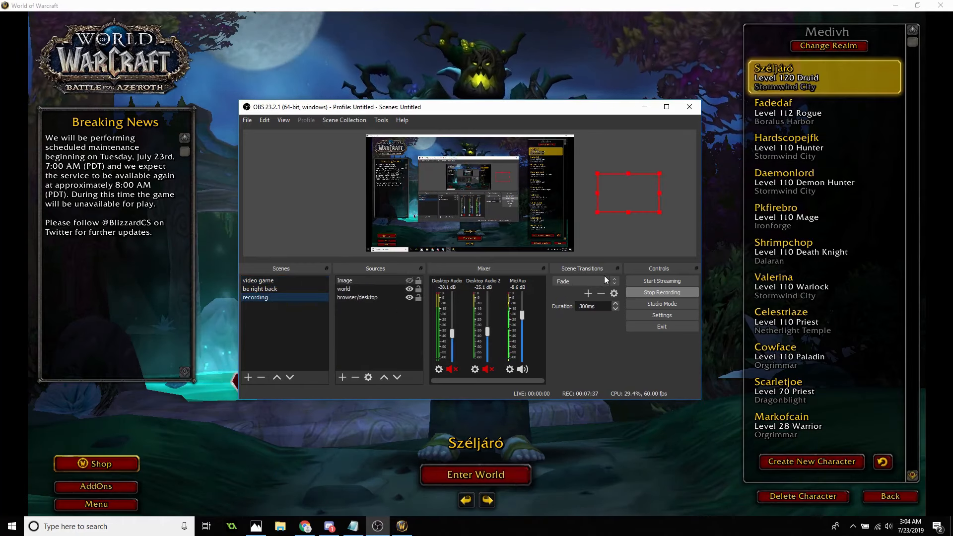
- Review the scene transition types that can be added, such as Swipe, Slide and Stinger, without adding one
{"action": "left_click", "coordinate": [582, 283]}
{"action": "left_click", "coordinate": [593, 294]}
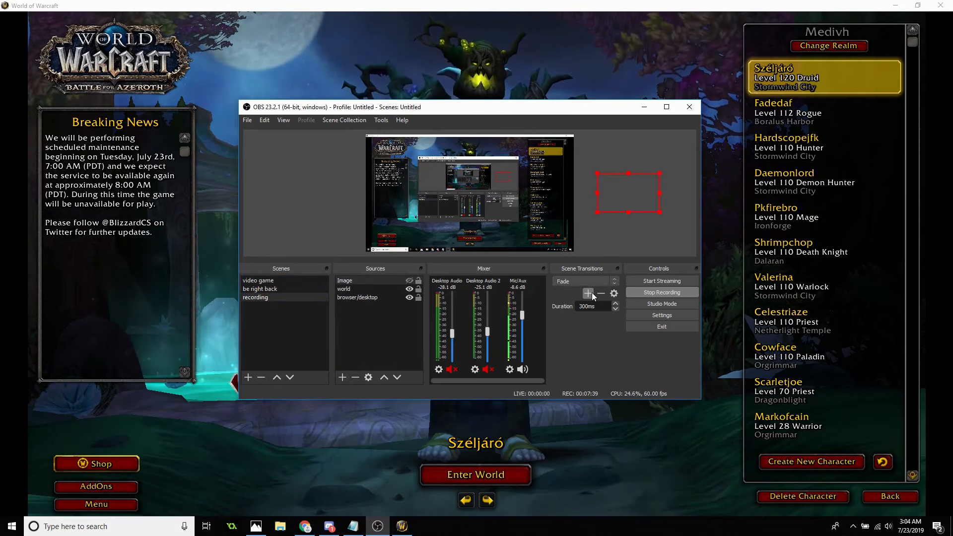
{"action": "left_click", "coordinate": [592, 293]}
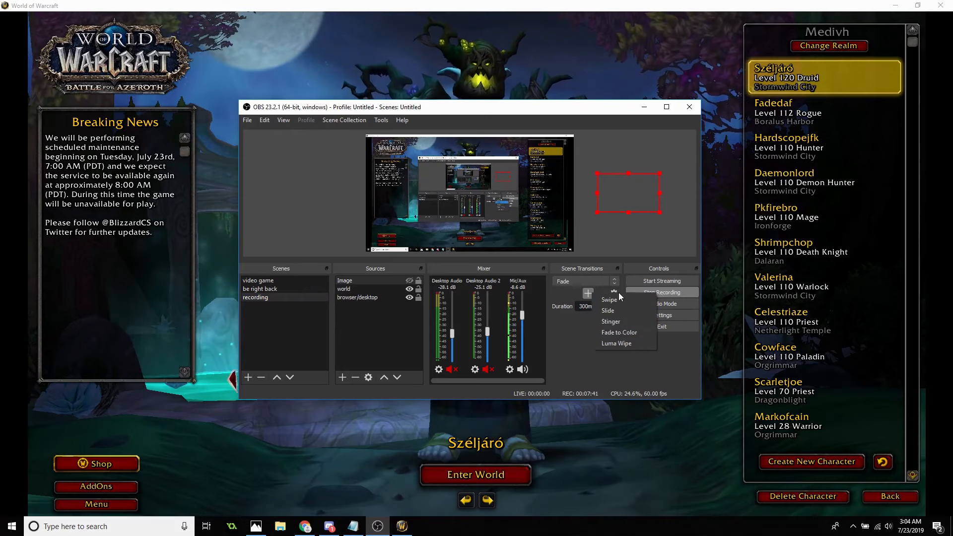
{"action": "left_click", "coordinate": [568, 299]}
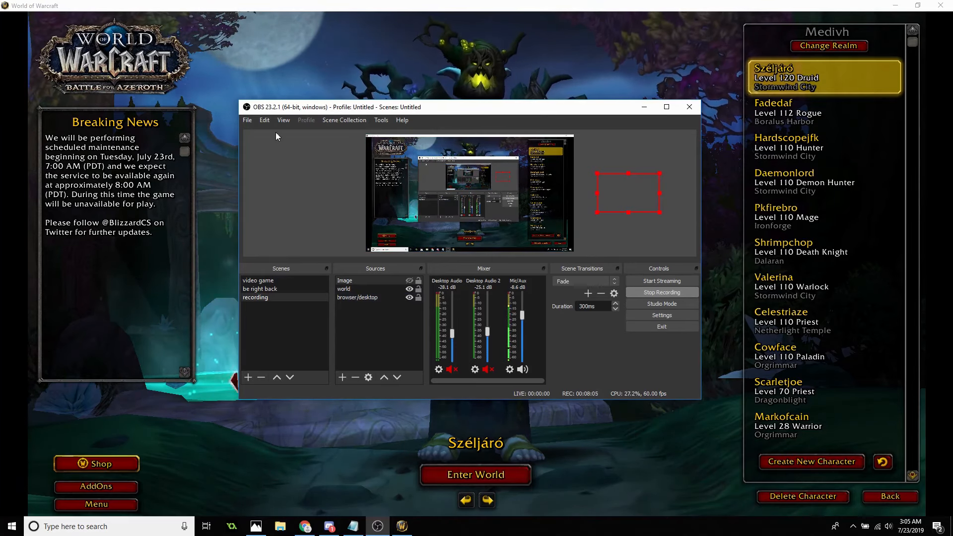
- Show the folder where recordings are saved, look over its files, and close it
{"action": "left_click", "coordinate": [251, 121]}
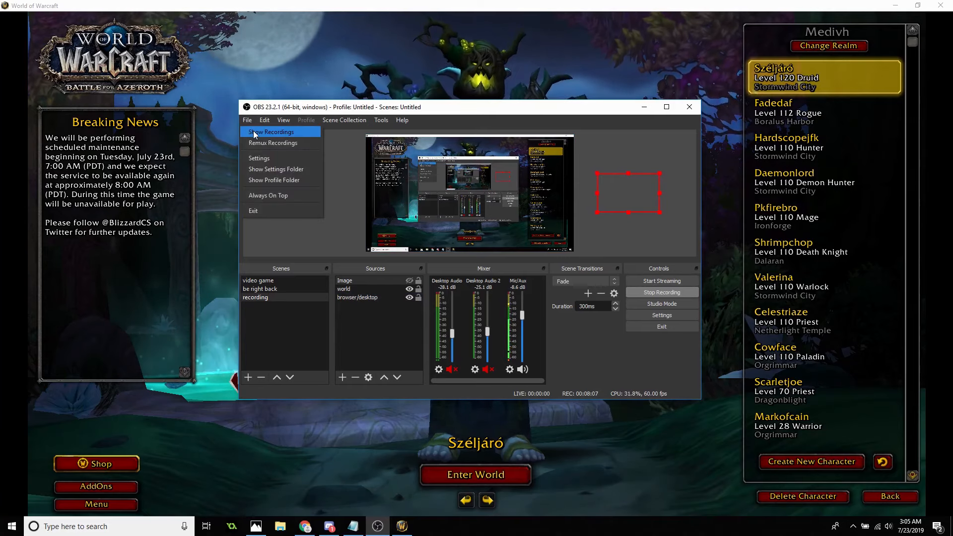
{"action": "left_click", "coordinate": [254, 133]}
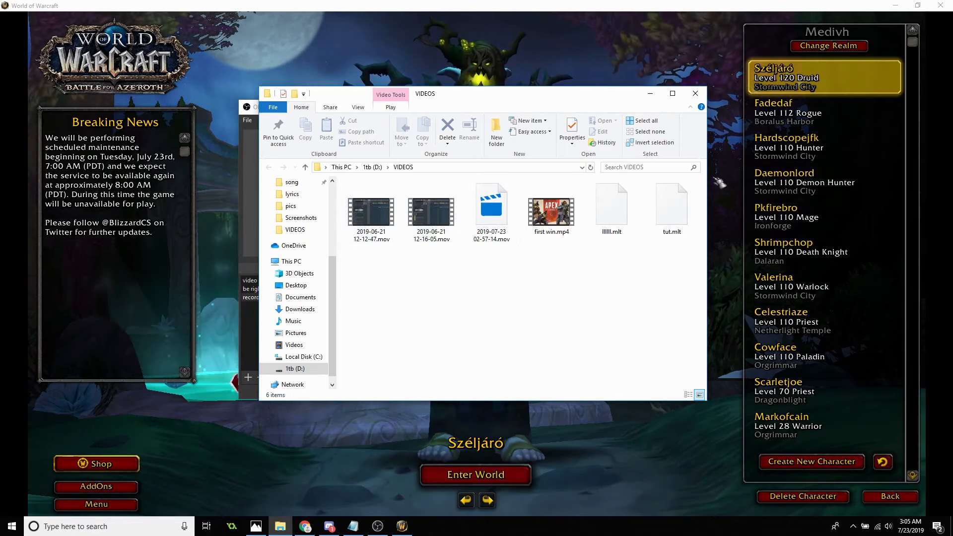
{"action": "left_click", "coordinate": [694, 96]}
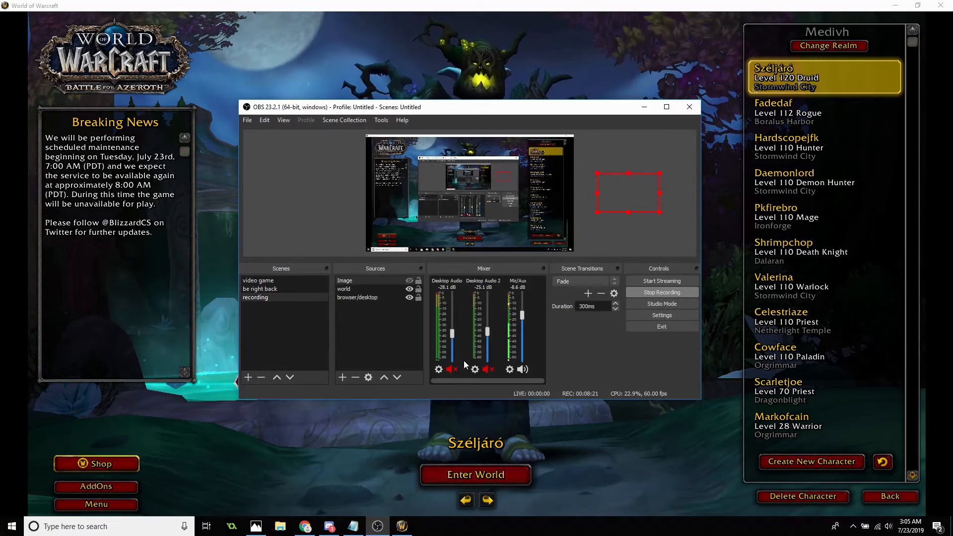
- Review the editing commands available for the browser/desktop source, such as its Transform options, without applying any
{"action": "left_click", "coordinate": [265, 121]}
{"action": "left_click", "coordinate": [367, 297]}
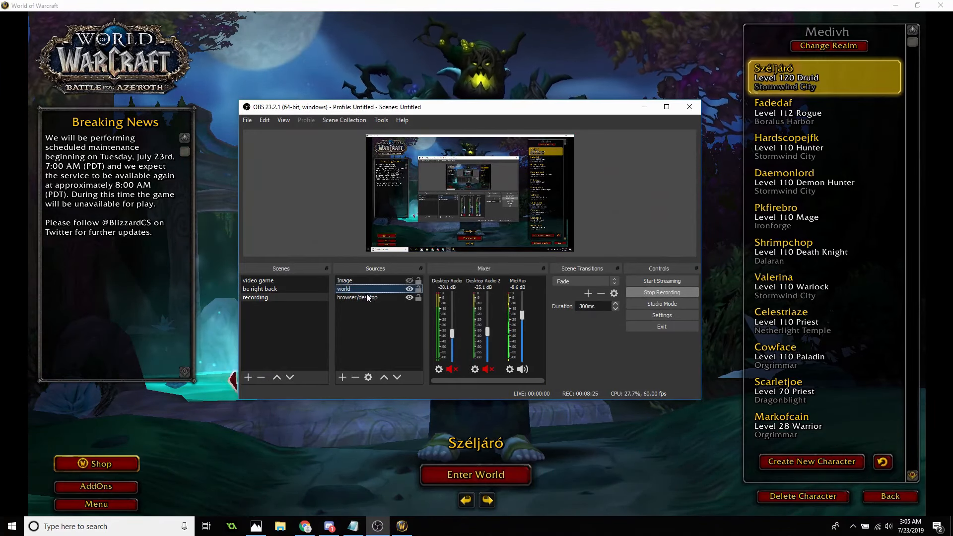
{"action": "left_click", "coordinate": [267, 120]}
{"action": "mouse_move", "coordinate": [300, 197]}
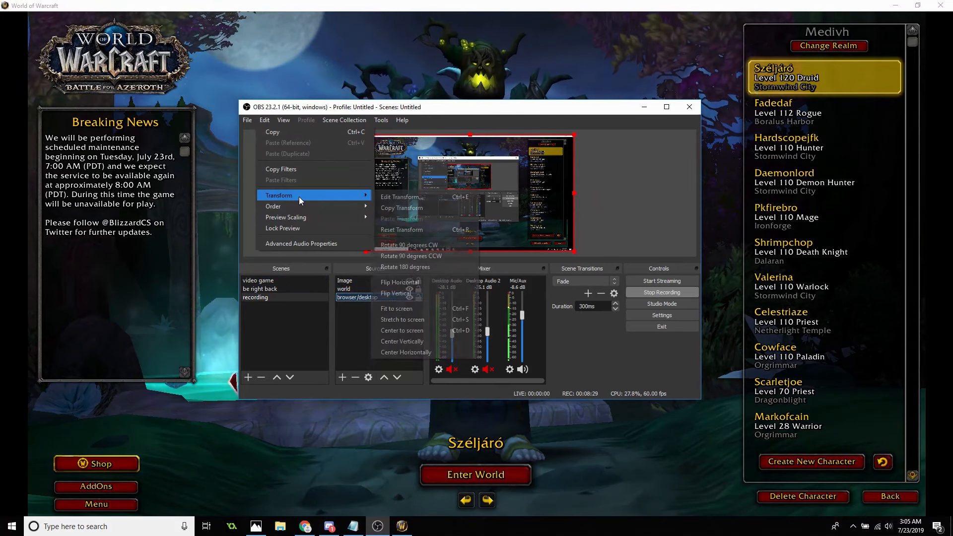
{"action": "left_click", "coordinate": [270, 324]}
- Look over the scene collection commands and the extra tools such as Automatic Scene Switcher, then reselect the off-canvas Image source
{"action": "left_click", "coordinate": [383, 122]}
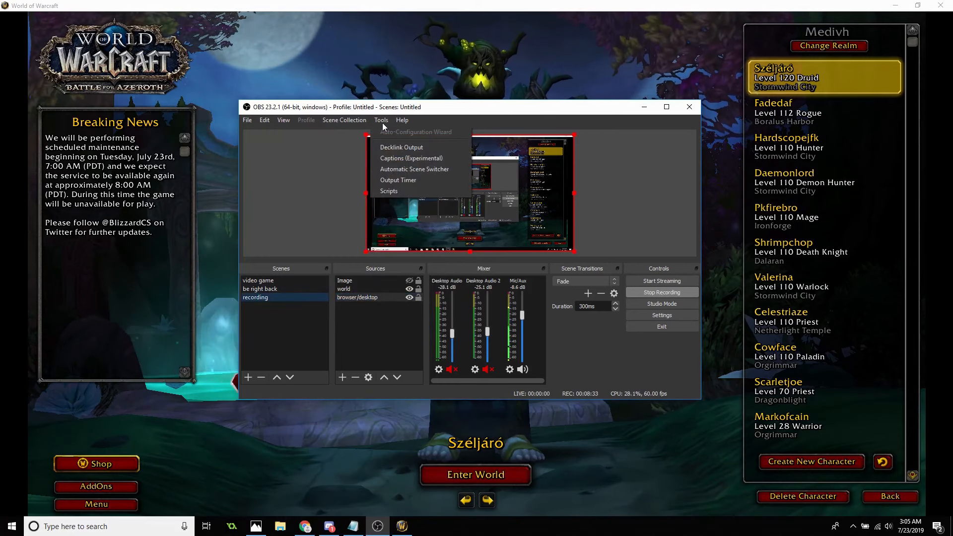
{"action": "left_click", "coordinate": [359, 119]}
{"action": "left_click", "coordinate": [359, 119]}
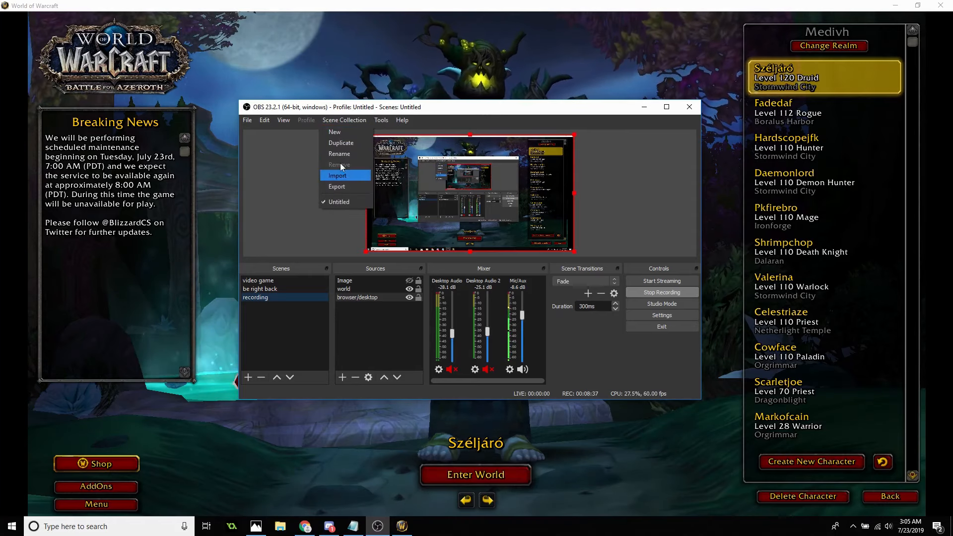
{"action": "mouse_move", "coordinate": [375, 122]}
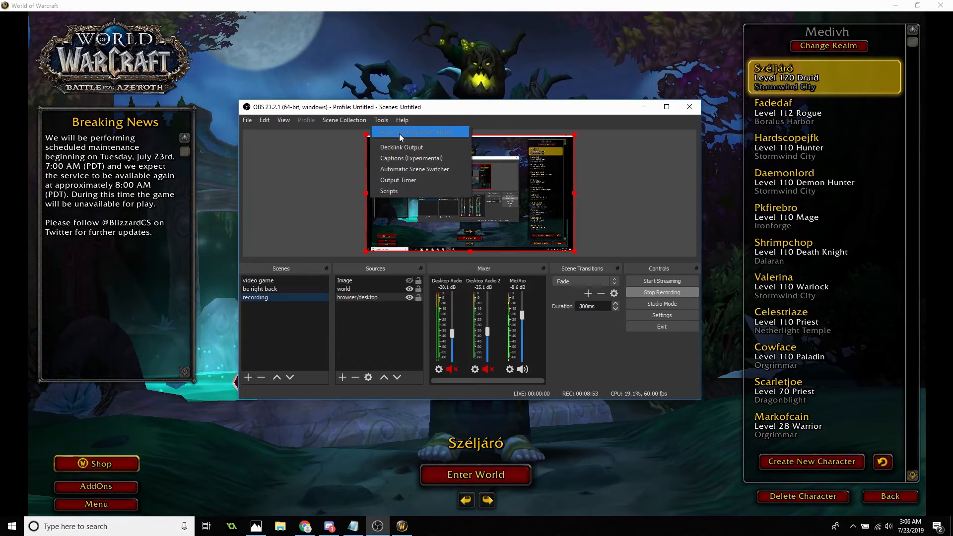
{"action": "left_click", "coordinate": [642, 195]}
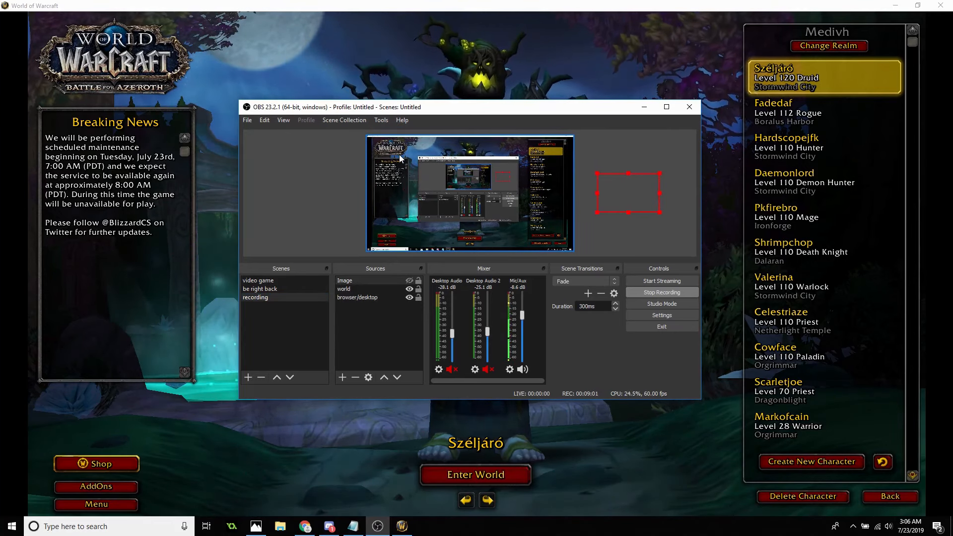
- Open the program settings, preview the Acri interface theme, and return to Dark (Default)
{"action": "left_click", "coordinate": [644, 315]}
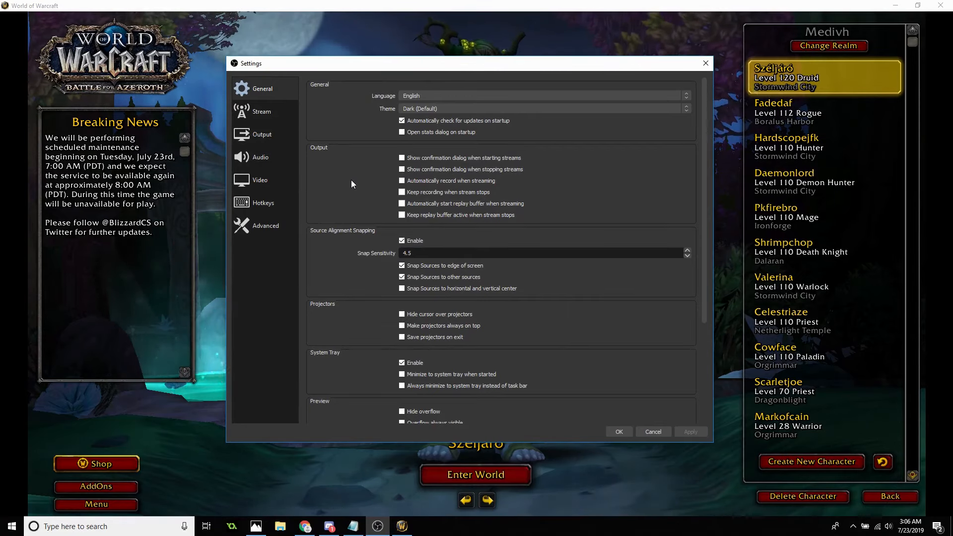
{"action": "left_click", "coordinate": [424, 106]}
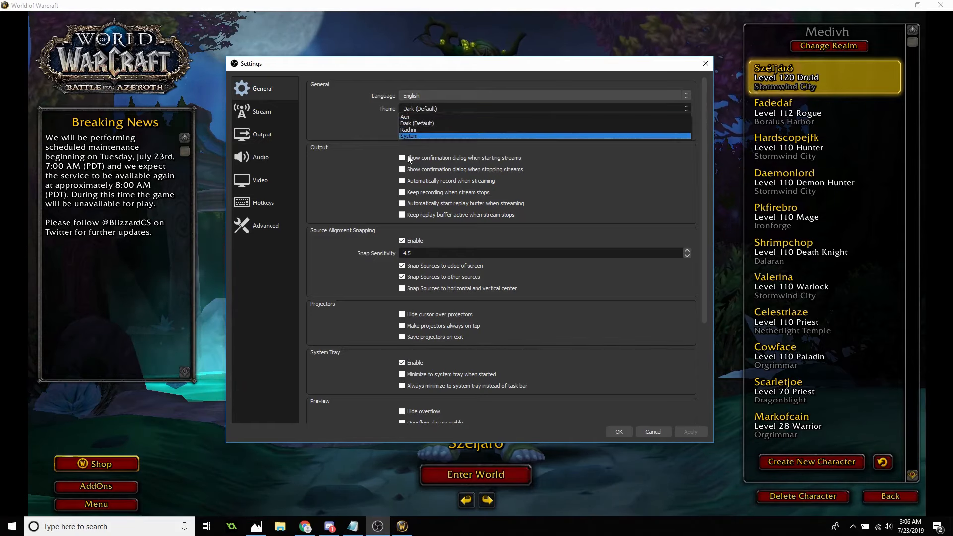
{"action": "key", "text": "Escape"}
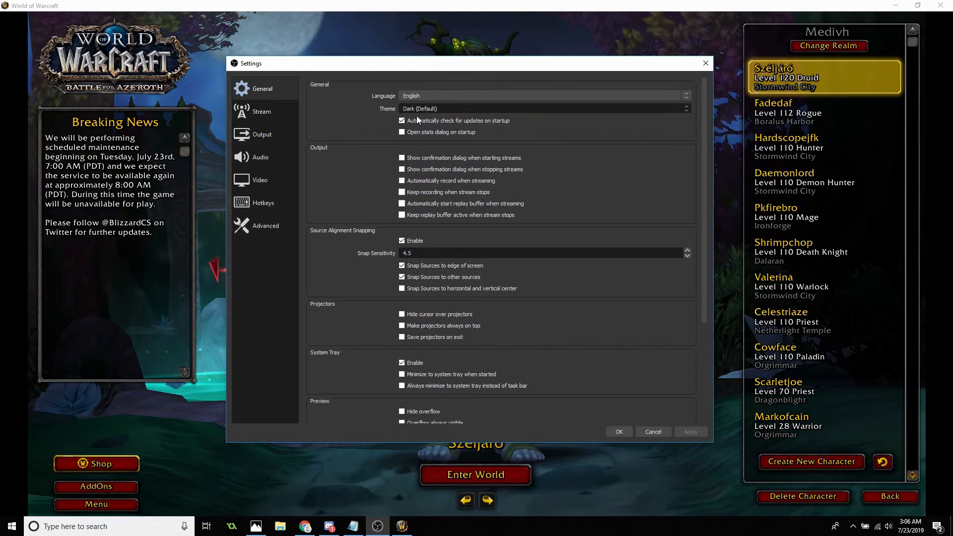
{"action": "left_click", "coordinate": [444, 108]}
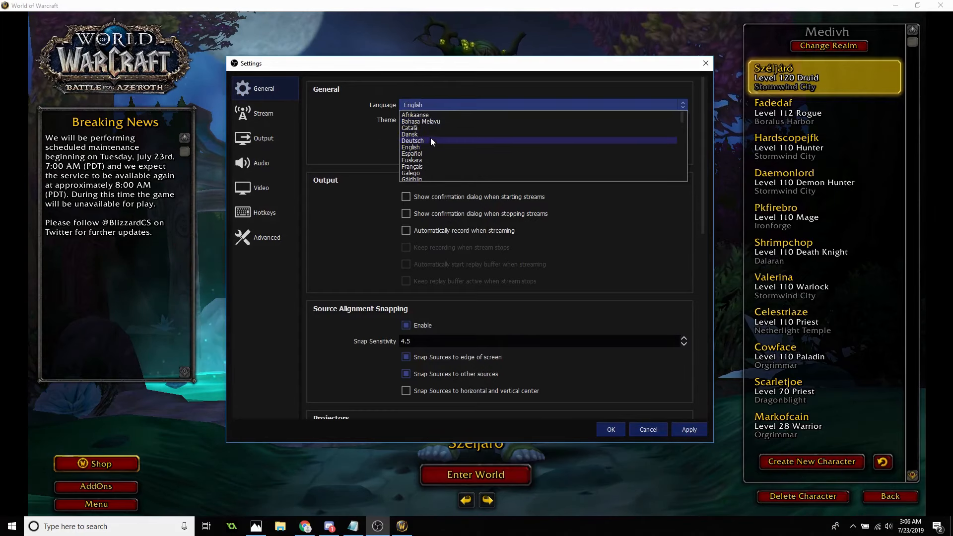
{"action": "left_click", "coordinate": [412, 115]}
{"action": "left_click", "coordinate": [423, 122]}
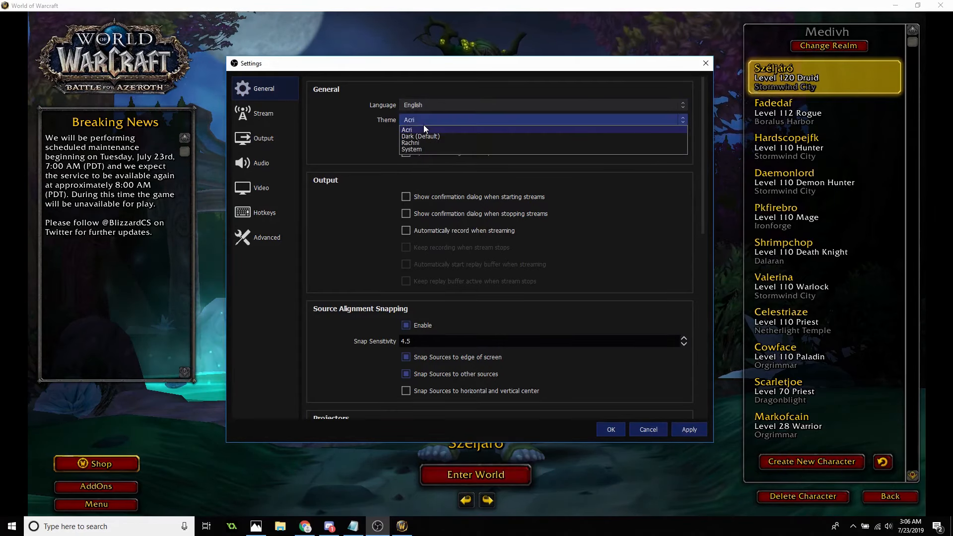
{"action": "left_click", "coordinate": [428, 135]}
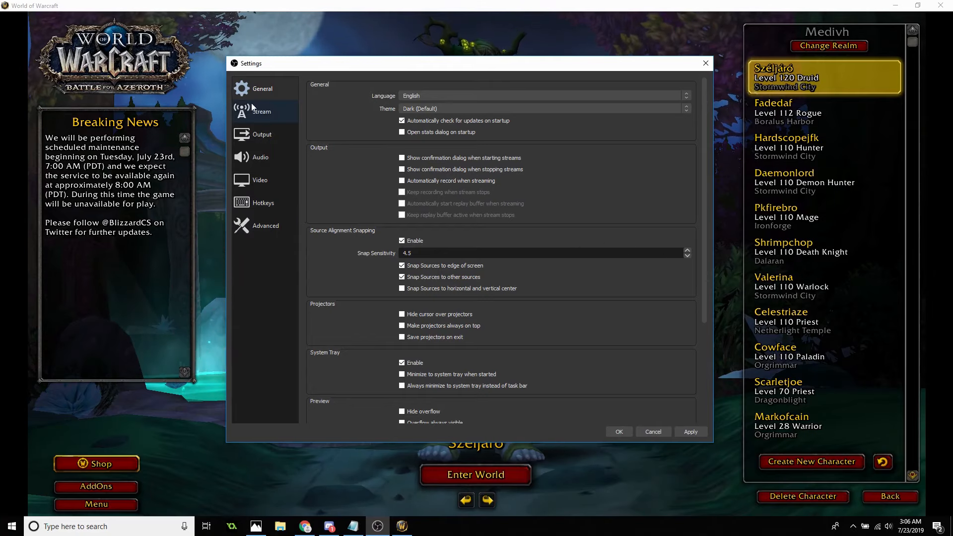
- Review the streaming settings and the list of available streaming services, keeping YouTube / YouTube Gaming
{"action": "left_click", "coordinate": [271, 114]}
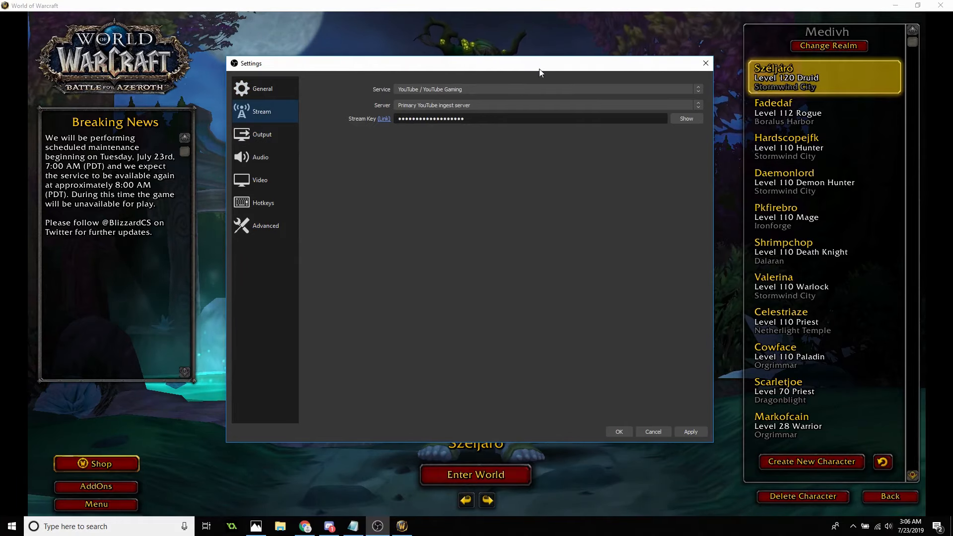
{"action": "left_click", "coordinate": [464, 89]}
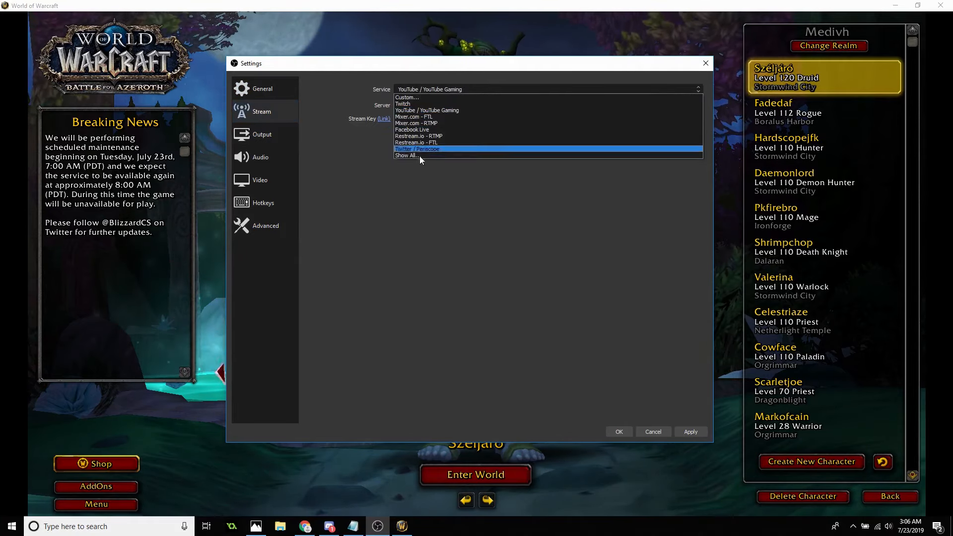
{"action": "left_click", "coordinate": [332, 82]}
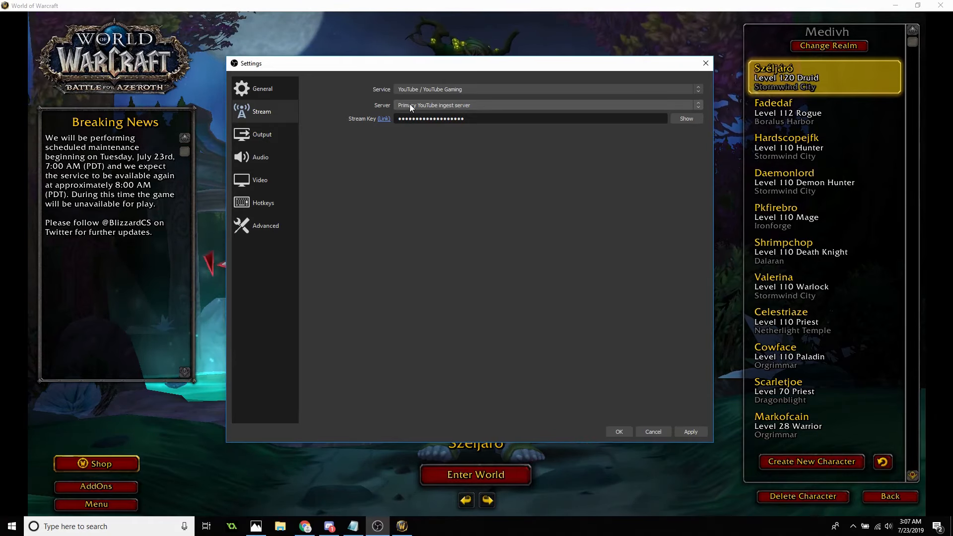
- Examine the output settings for streaming, recording and audio tracks, including encoder, bitrate and recording path
{"action": "left_click", "coordinate": [275, 141]}
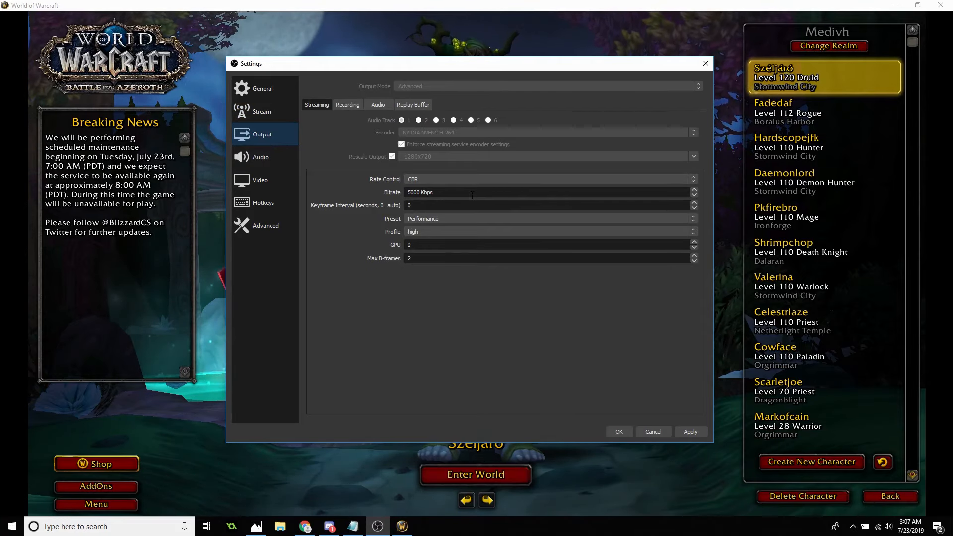
{"action": "left_click", "coordinate": [358, 110]}
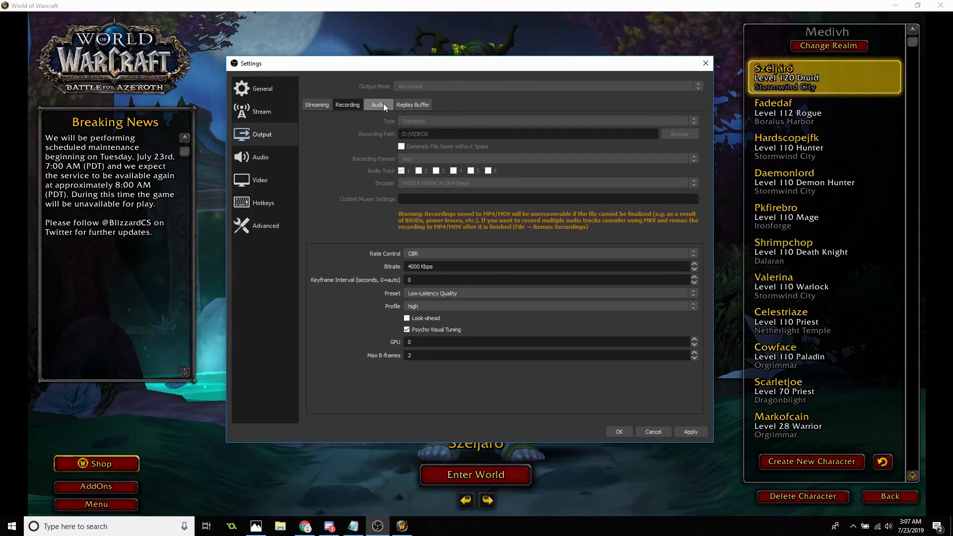
{"action": "left_click", "coordinate": [383, 104]}
{"action": "left_click", "coordinate": [346, 105]}
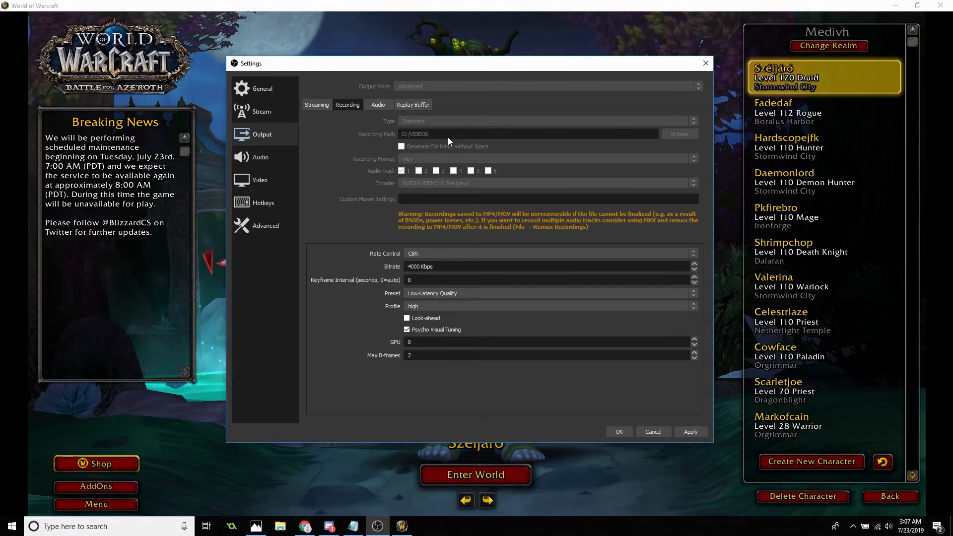
{"action": "left_click", "coordinate": [382, 104]}
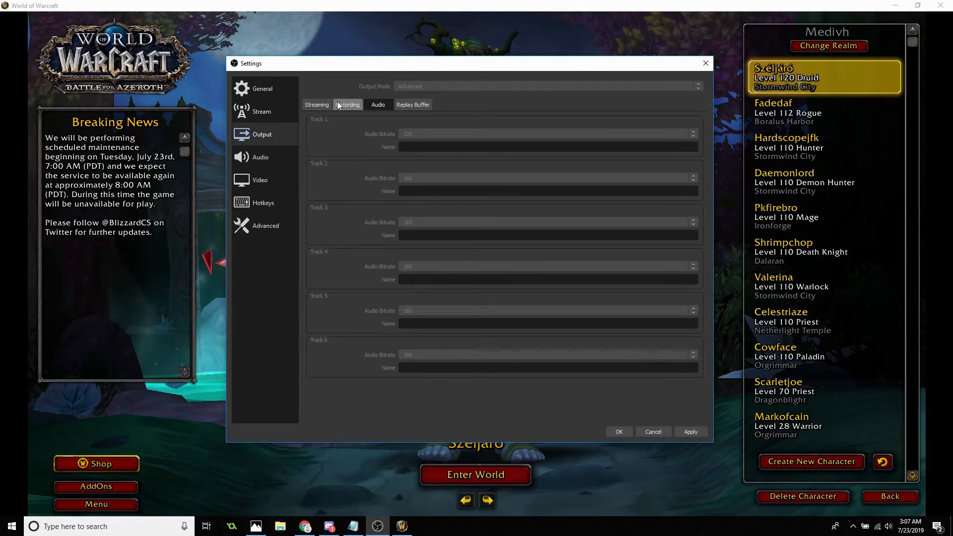
{"action": "left_click", "coordinate": [323, 103]}
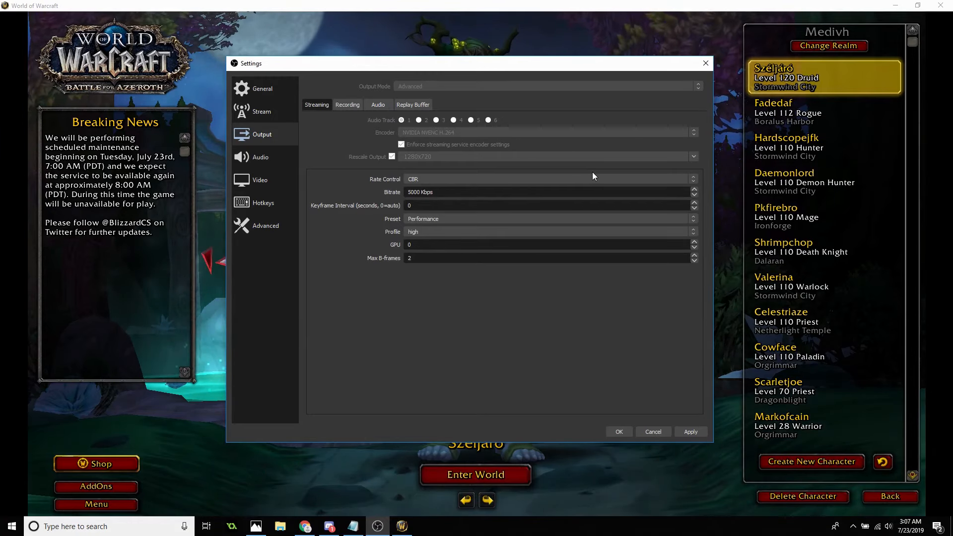
- Show the audio device settings and move the settings window aside to compare them with the channels in the mixer
{"action": "left_click", "coordinate": [273, 157]}
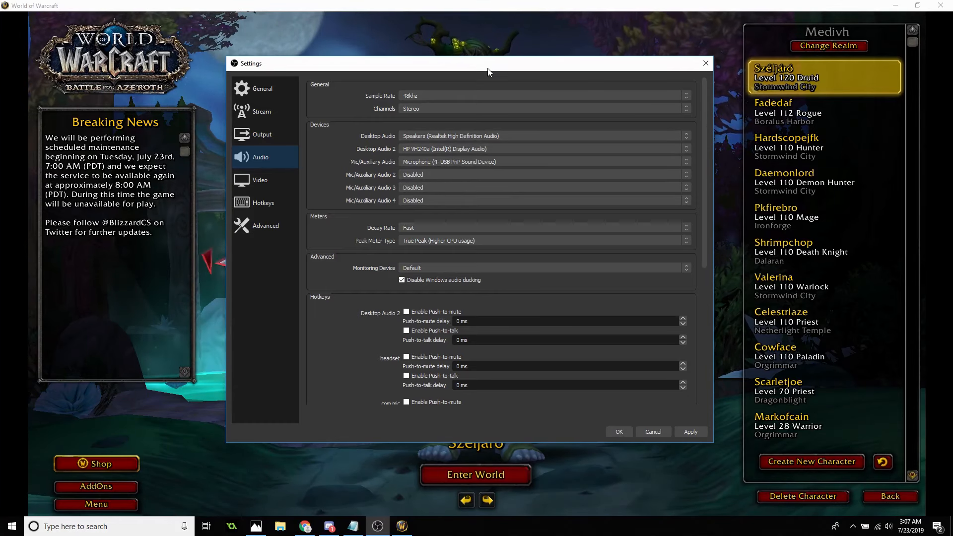
{"action": "left_click_drag", "start_coordinate": [475, 63], "coordinate": [888, 183]}
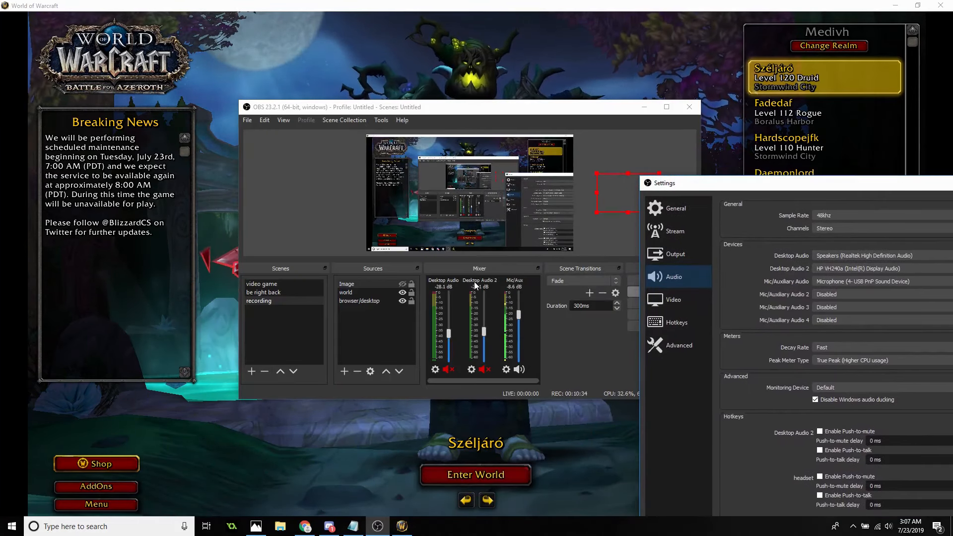
{"action": "left_click_drag", "start_coordinate": [743, 185], "coordinate": [297, 61]}
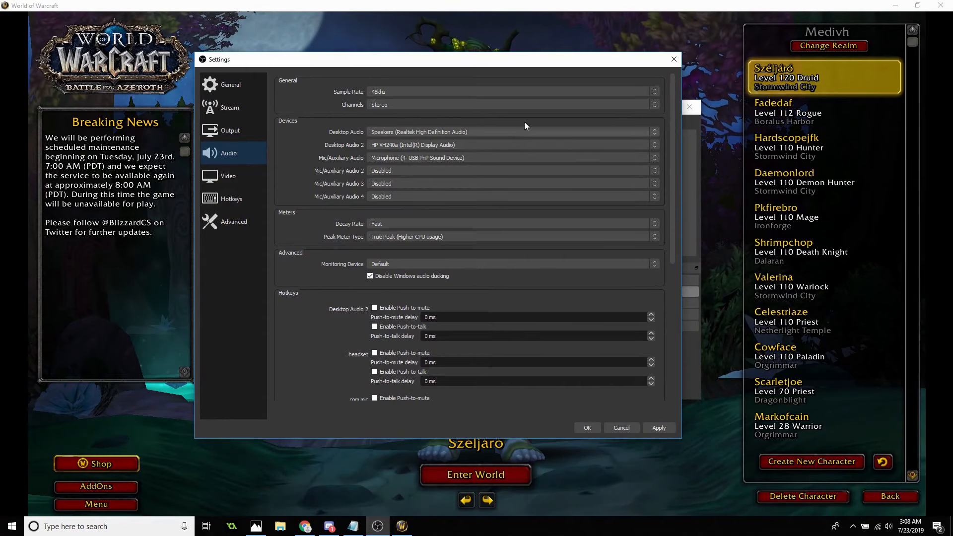
{"action": "left_click_drag", "start_coordinate": [559, 67], "coordinate": [269, 27]}
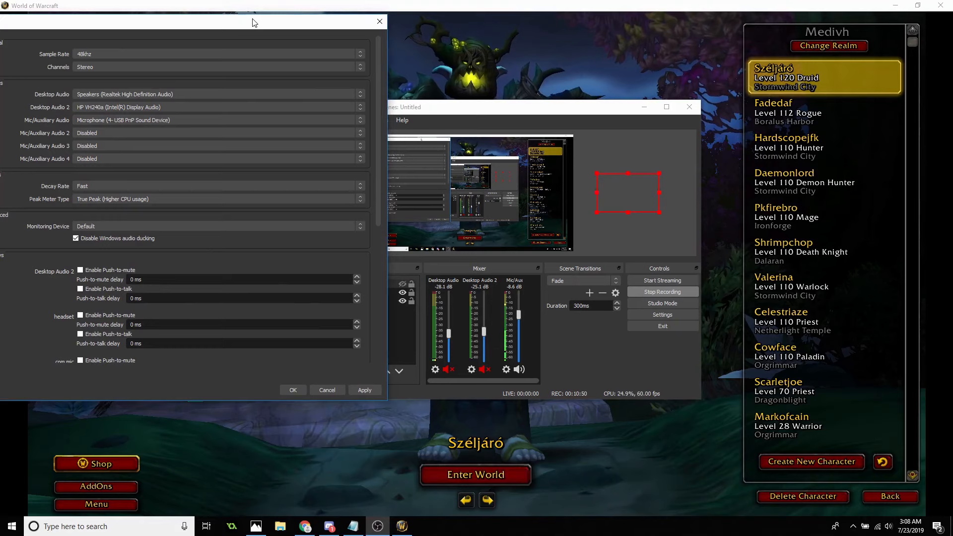
{"action": "left_click_drag", "start_coordinate": [251, 21], "coordinate": [560, 59]}
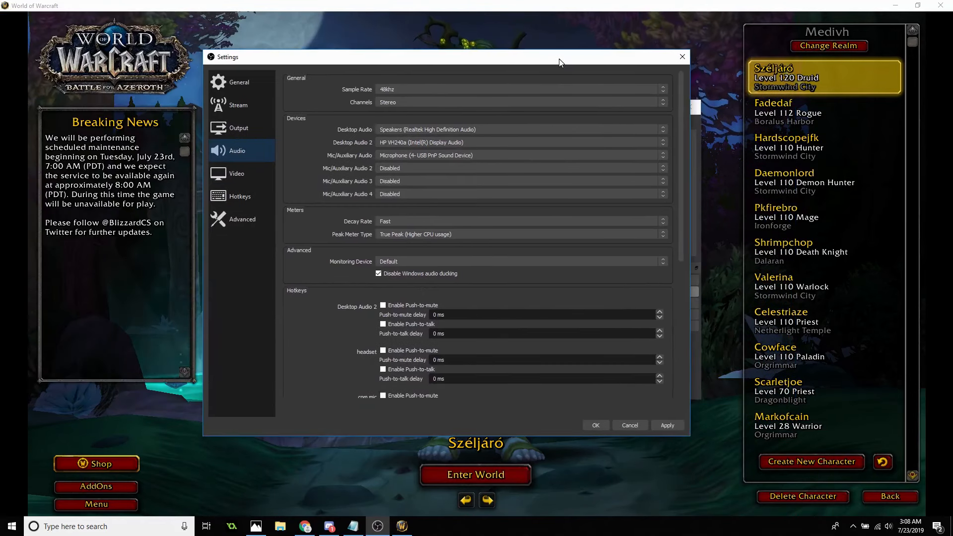
- Check the canvas resolution, output resolution and frame rate in the video settings
{"action": "left_click", "coordinate": [270, 179]}
{"action": "left_click", "coordinate": [229, 203]}
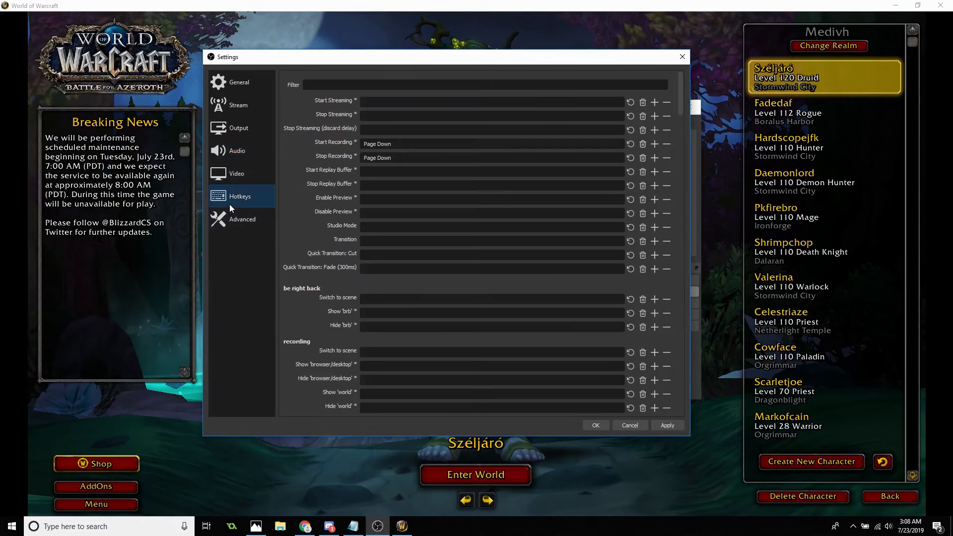
{"action": "left_click", "coordinate": [245, 172]}
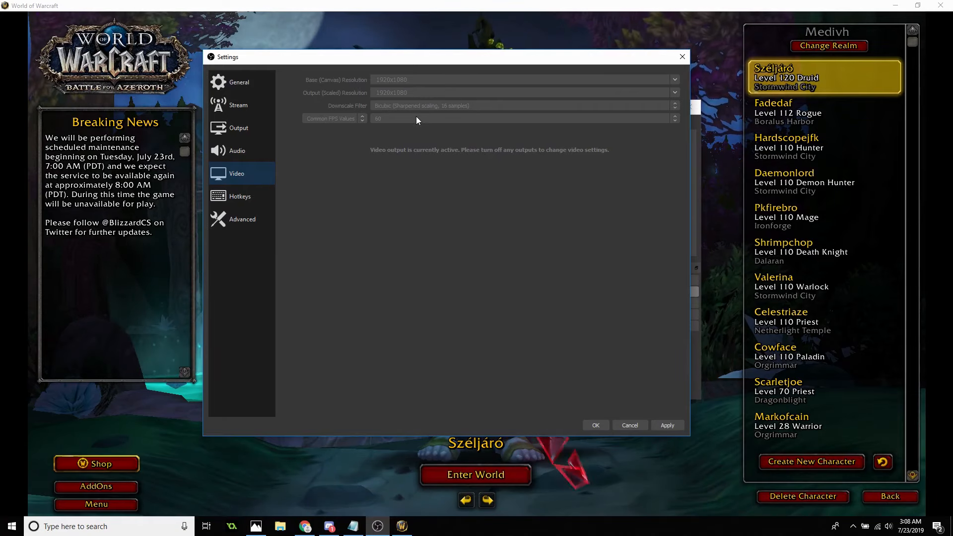
- Review the hotkey assignments for starting and stopping recording and for switching scenes and showing or hiding sources
{"action": "left_click", "coordinate": [249, 196]}
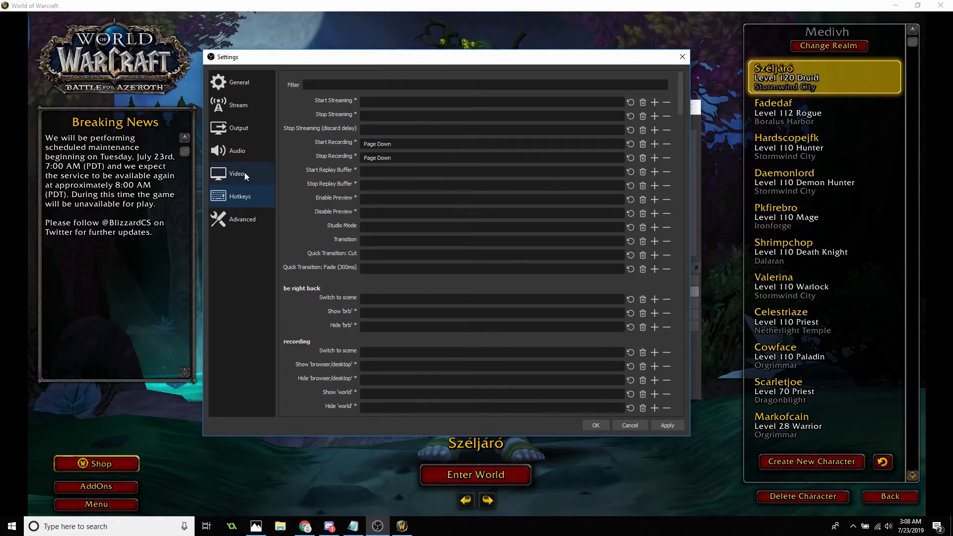
{"action": "scroll", "coordinate": [443, 185], "scroll_direction": "down", "scroll_amount": 3}
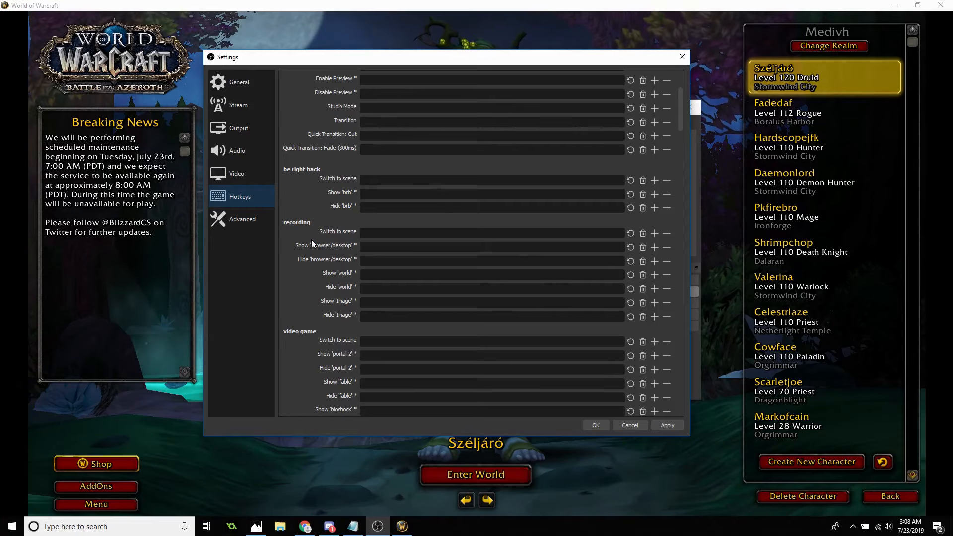
{"action": "scroll", "coordinate": [298, 328], "scroll_direction": "down", "scroll_amount": 4}
{"action": "scroll", "coordinate": [313, 283], "scroll_direction": "up", "scroll_amount": 4}
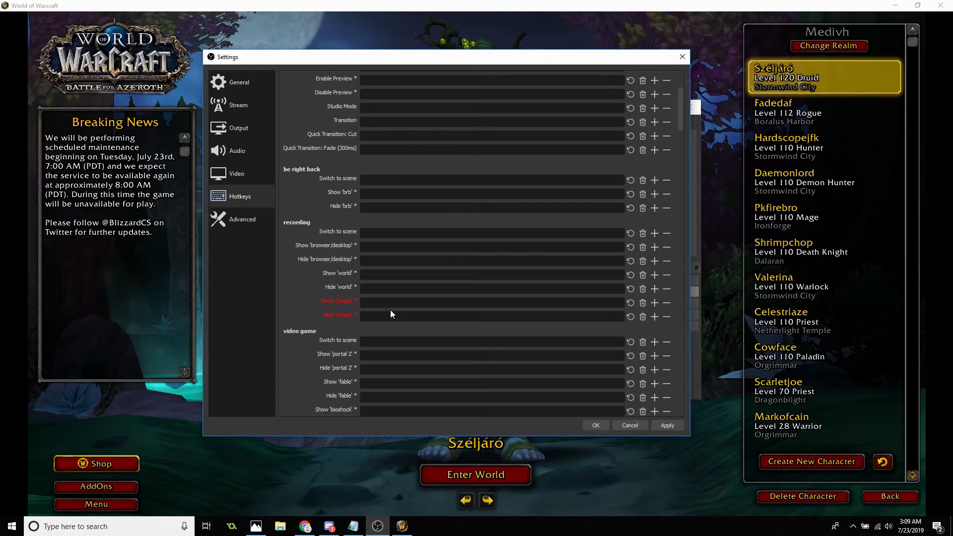
{"action": "scroll", "coordinate": [393, 296], "scroll_direction": "up", "scroll_amount": 3}
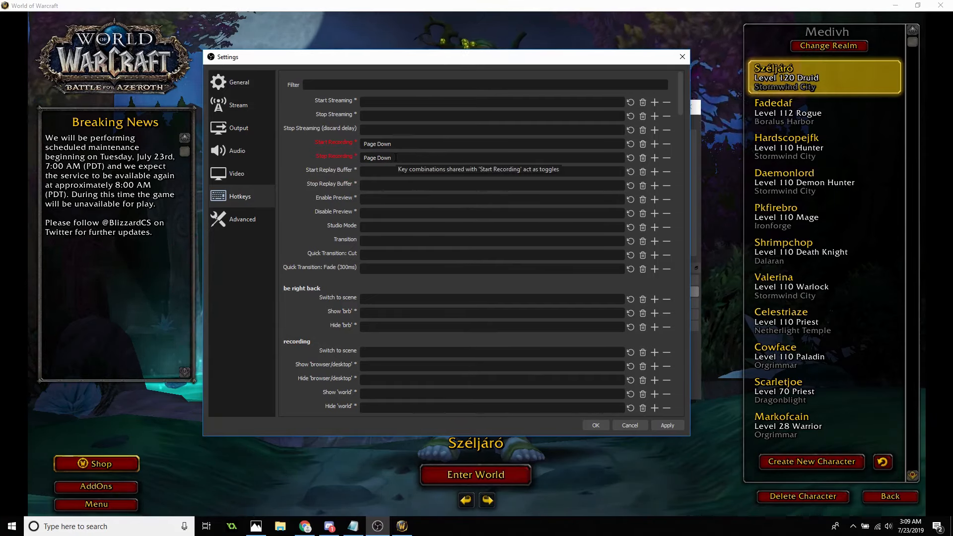
{"action": "scroll", "coordinate": [396, 158], "scroll_direction": "down", "scroll_amount": 15}
{"action": "scroll", "coordinate": [480, 189], "scroll_direction": "up", "scroll_amount": 10}
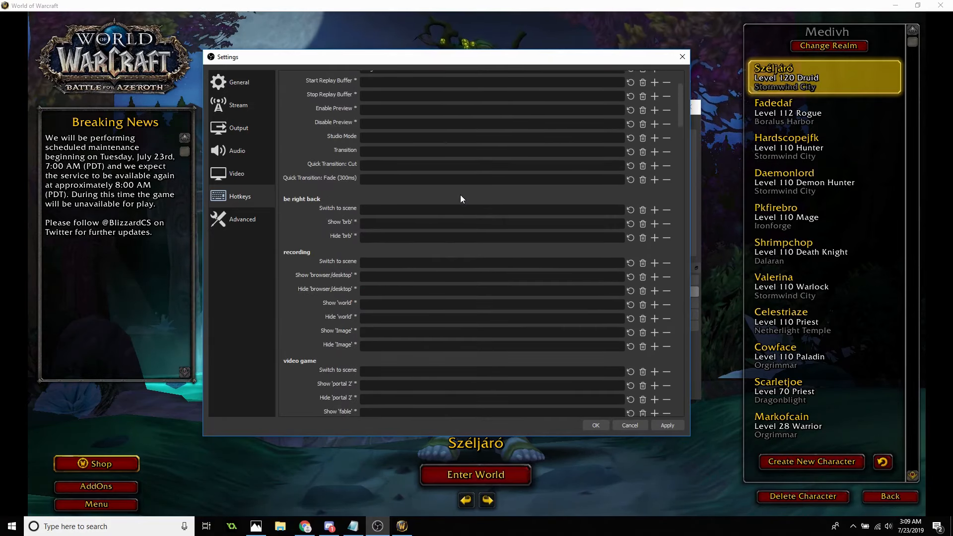
- Look over the advanced settings and accept the settings dialog
{"action": "left_click", "coordinate": [256, 219]}
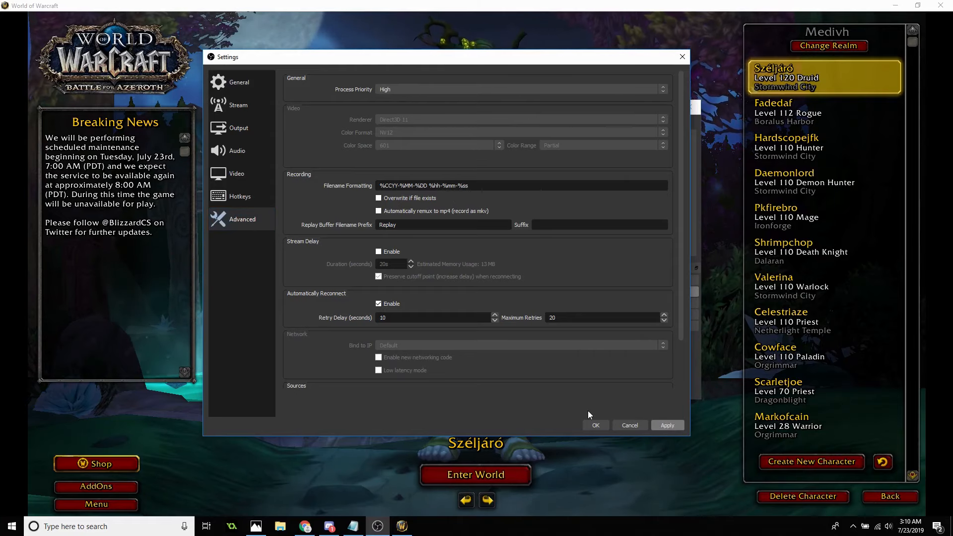
{"action": "left_click", "coordinate": [598, 426]}
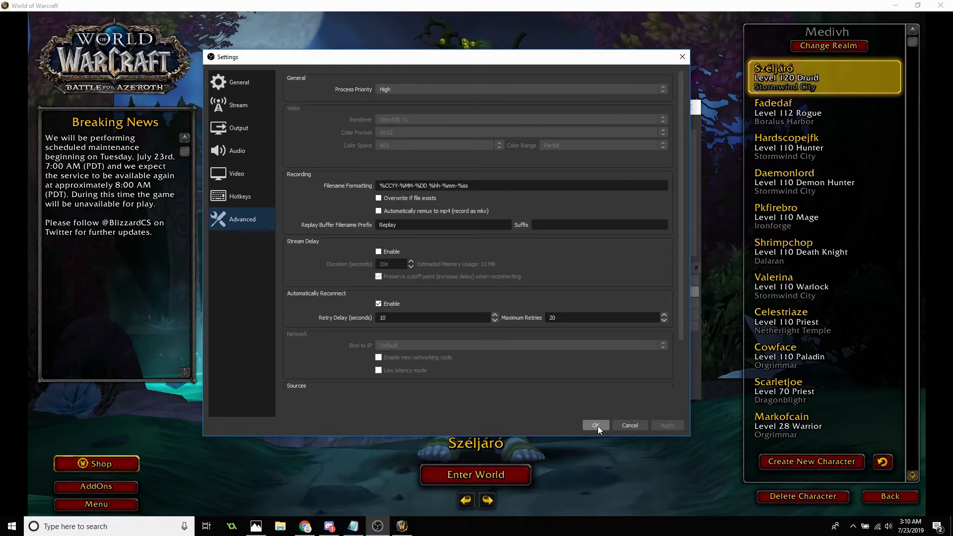